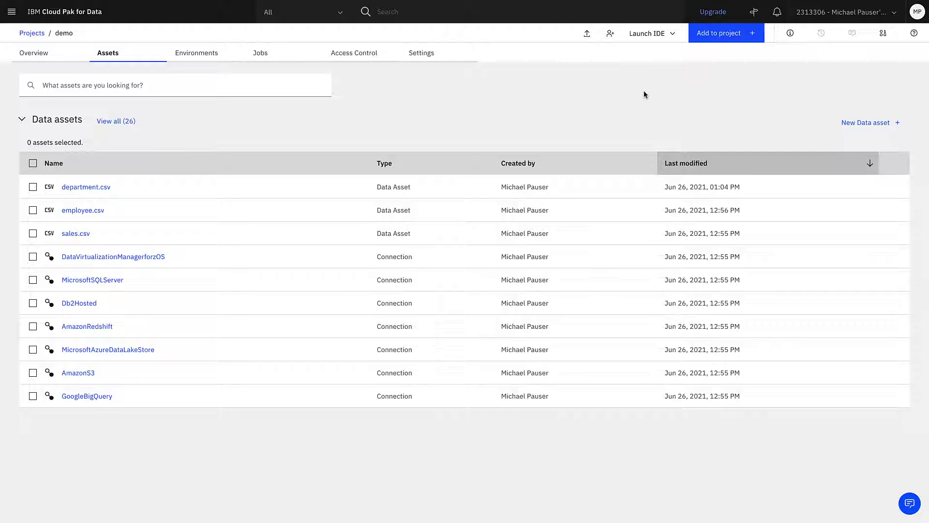
Create a new DataStage flow named JobZero in the demo project
{"action": "left_click", "coordinate": [703, 34]}
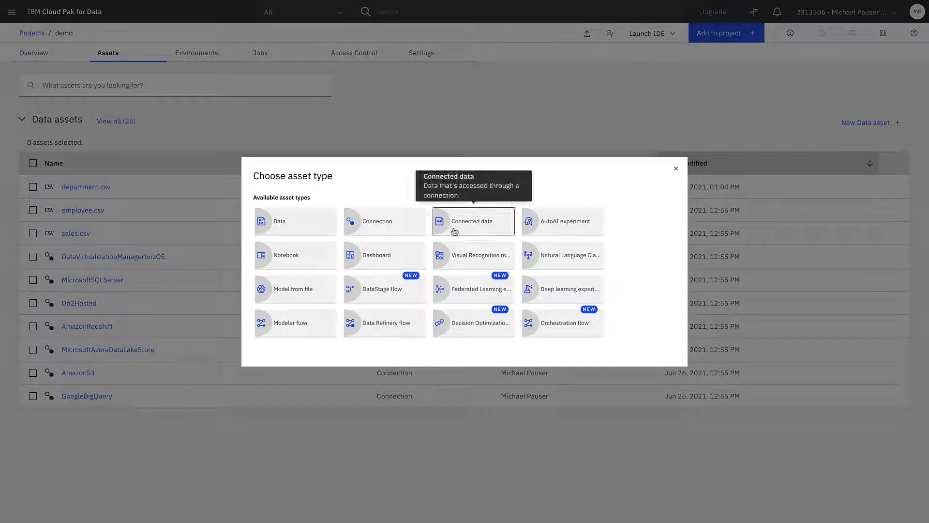
{"action": "left_click", "coordinate": [395, 285]}
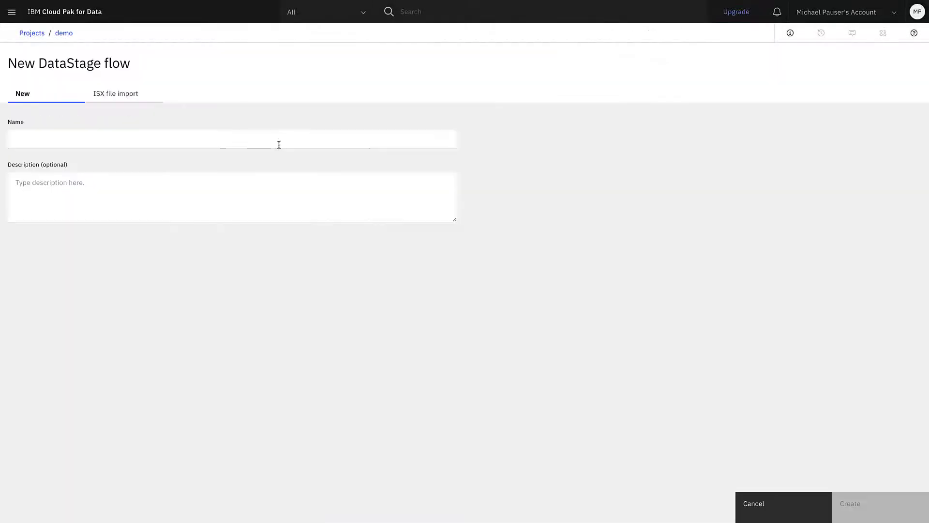
{"action": "left_click", "coordinate": [278, 141]}
{"action": "type", "text": "JobZero"}
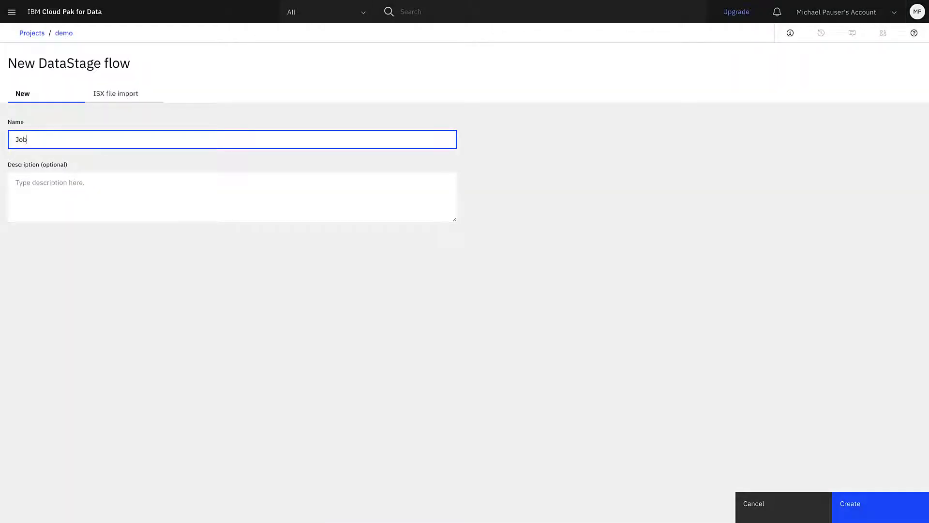
{"action": "left_click", "coordinate": [873, 499]}
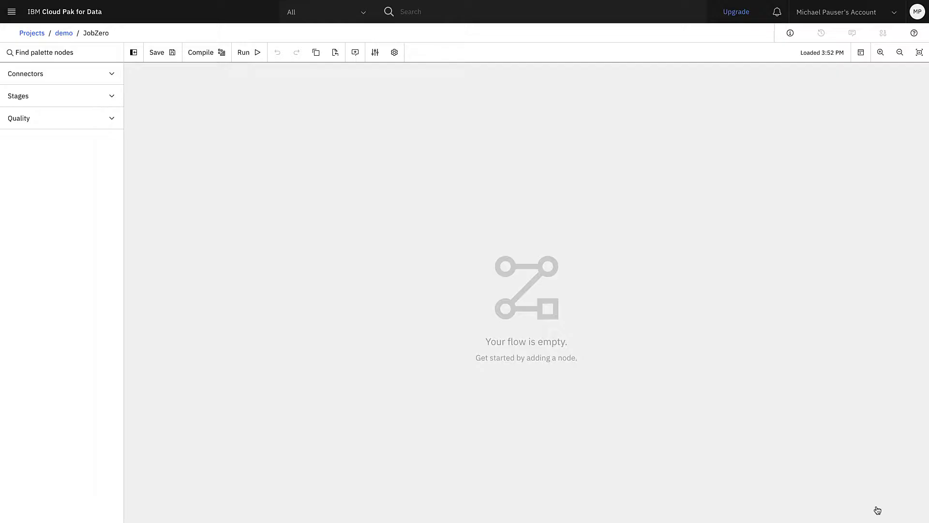
Find the Row Generator stage with the search term "row" and place it on the empty flow canvas
{"action": "left_click", "coordinate": [74, 51]}
{"action": "type", "text": "row"}
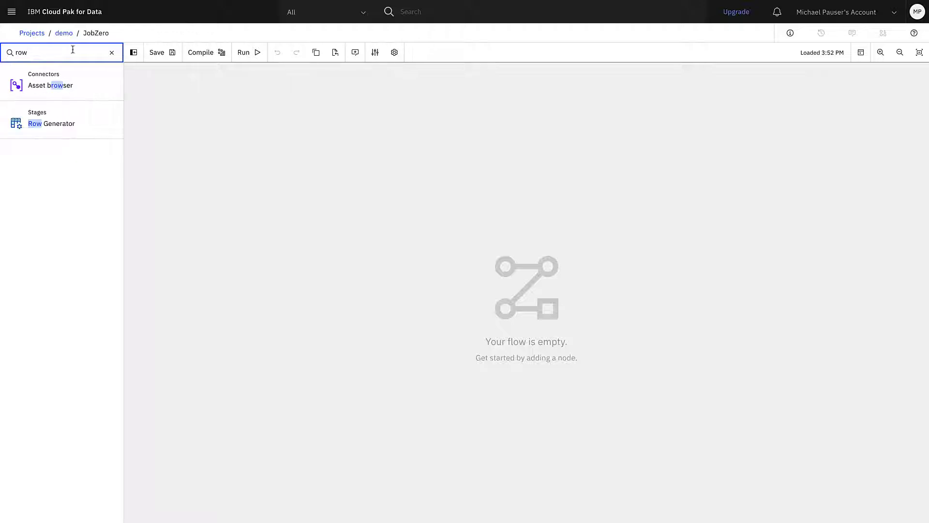
{"action": "left_click_drag", "start_coordinate": [17, 123], "coordinate": [275, 194]}
Add a Peek stage beside the Row Generator, link the Row Generator's output to it, and hide the node palette
{"action": "left_click", "coordinate": [28, 52]}
{"action": "left_click_drag", "start_coordinate": [39, 52], "coordinate": [1, 51]}
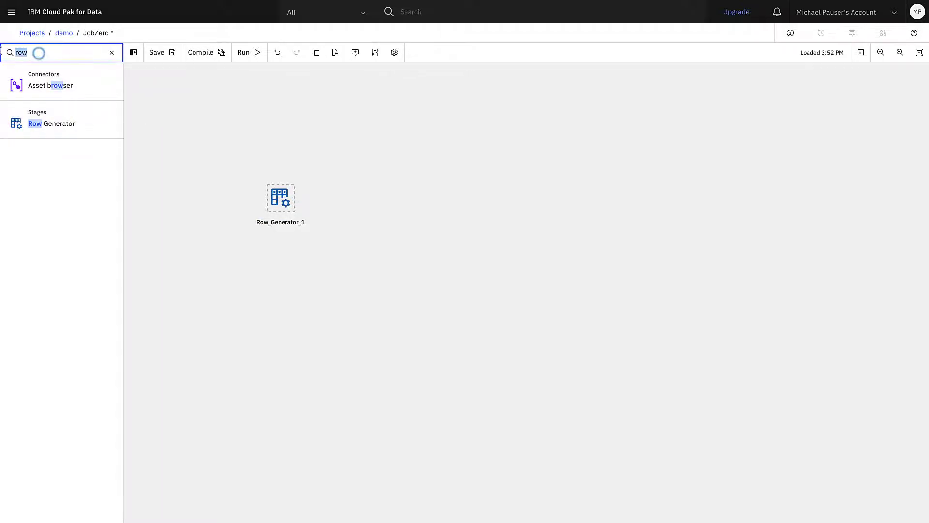
{"action": "type", "text": "peek"}
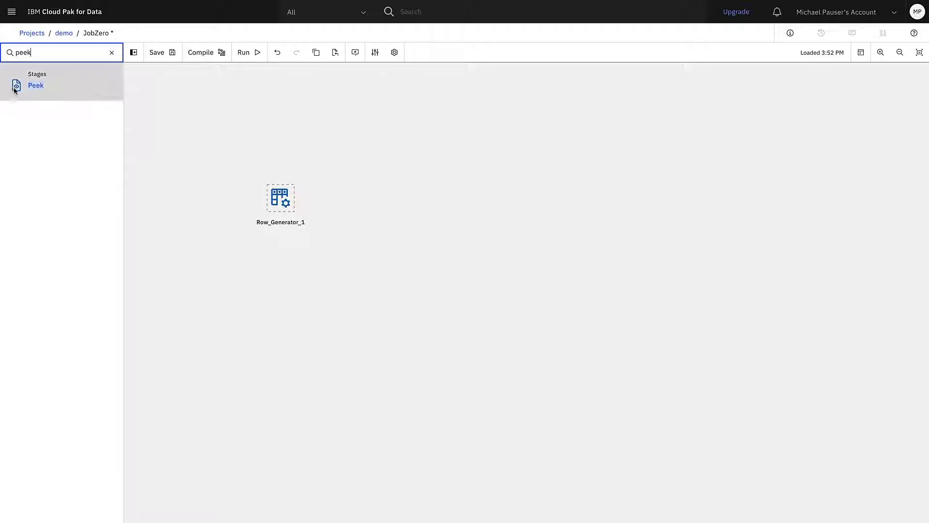
{"action": "left_click_drag", "start_coordinate": [17, 87], "coordinate": [440, 199]}
{"action": "mouse_move", "coordinate": [296, 202]}
{"action": "left_click_drag", "start_coordinate": [297, 202], "coordinate": [437, 199]}
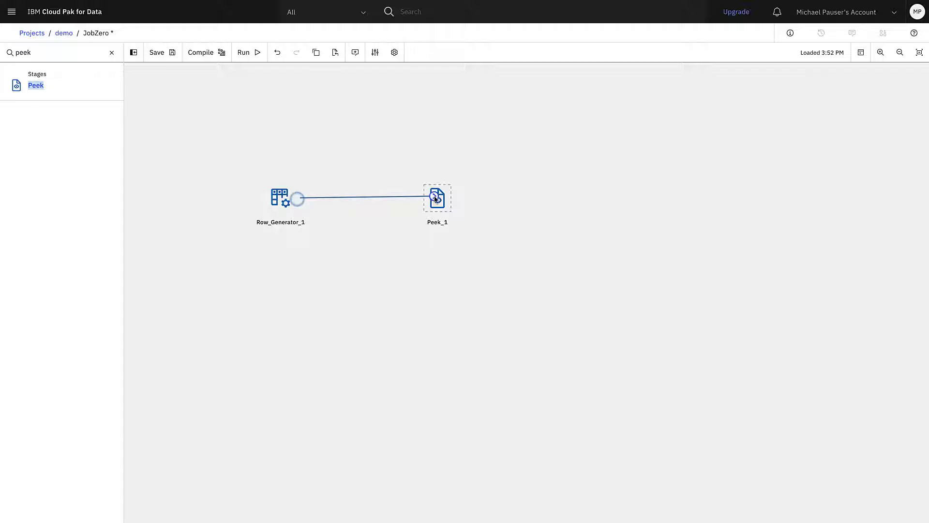
{"action": "left_click", "coordinate": [134, 53]}
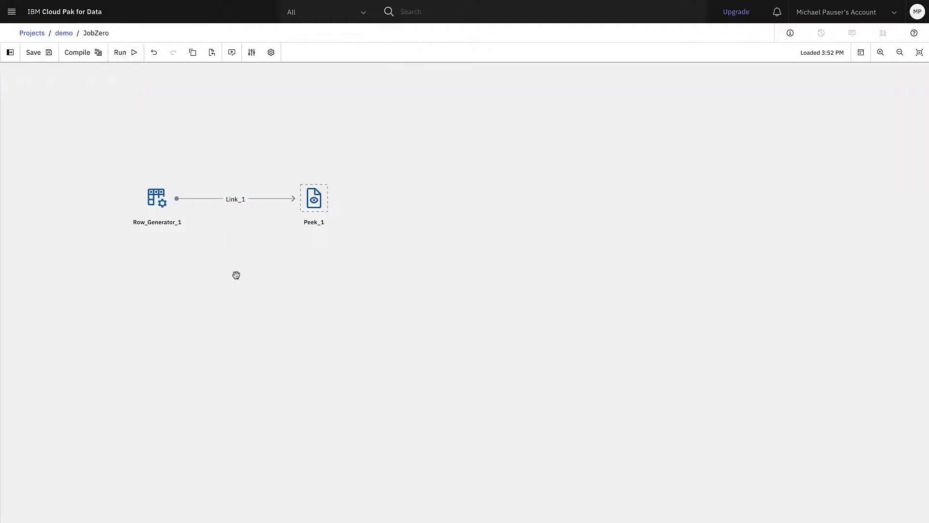
Import all columns of the DB2ADMIN.EMPLOYEE data definition as the Row Generator's output columns and save the stage
{"action": "double_click", "coordinate": [157, 200]}
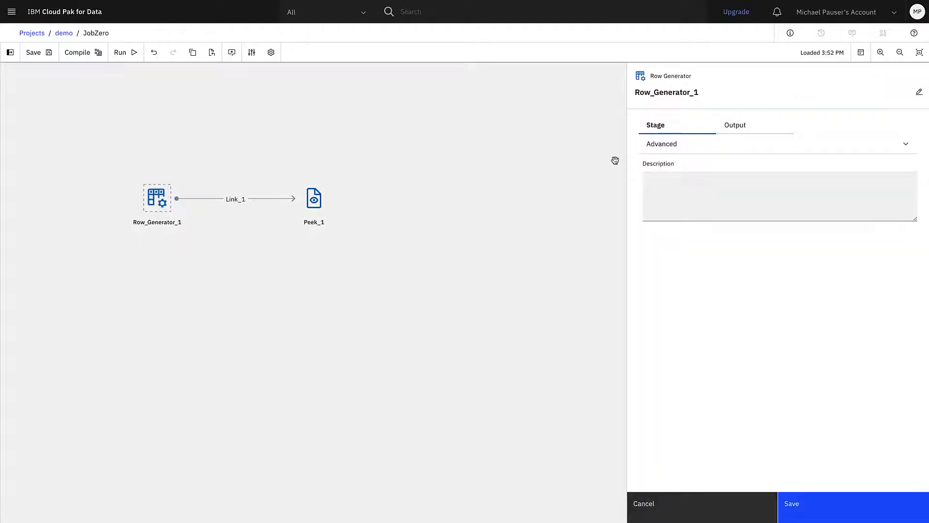
{"action": "left_click", "coordinate": [730, 125]}
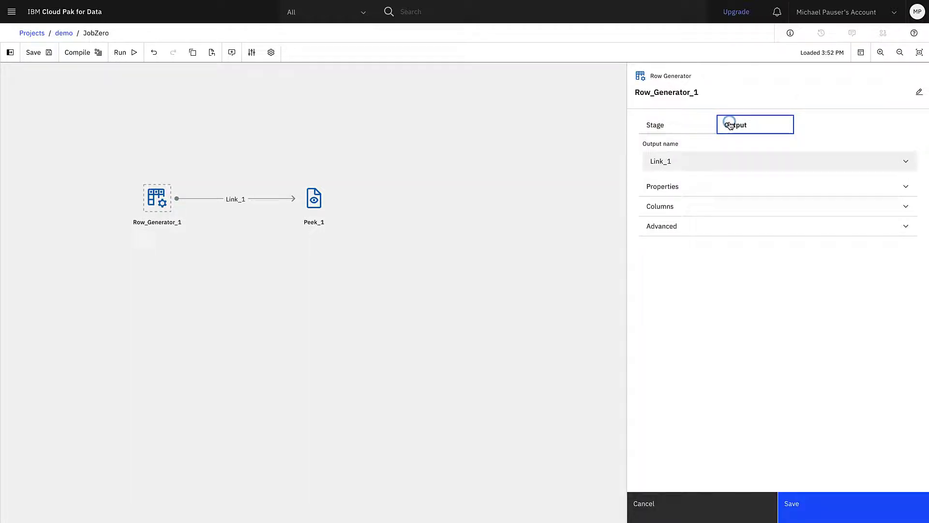
{"action": "left_click", "coordinate": [734, 186]}
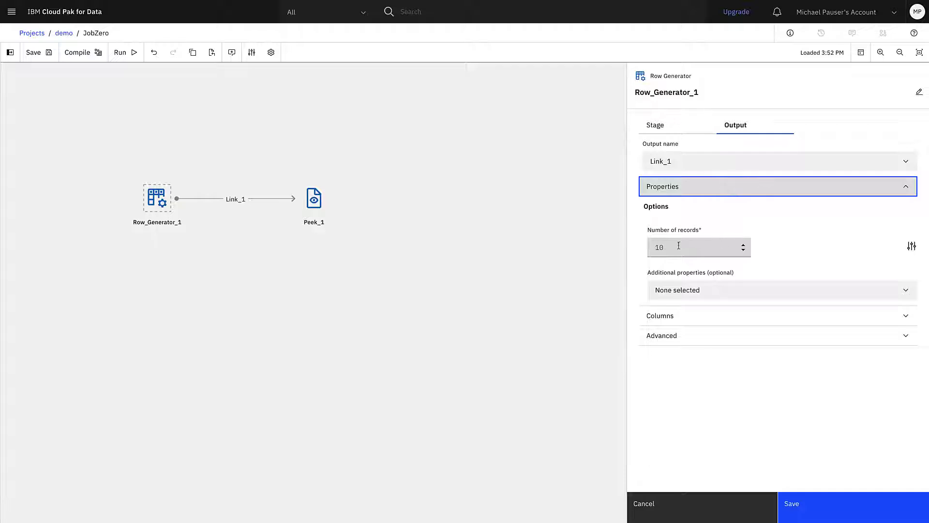
{"action": "left_click", "coordinate": [692, 317]}
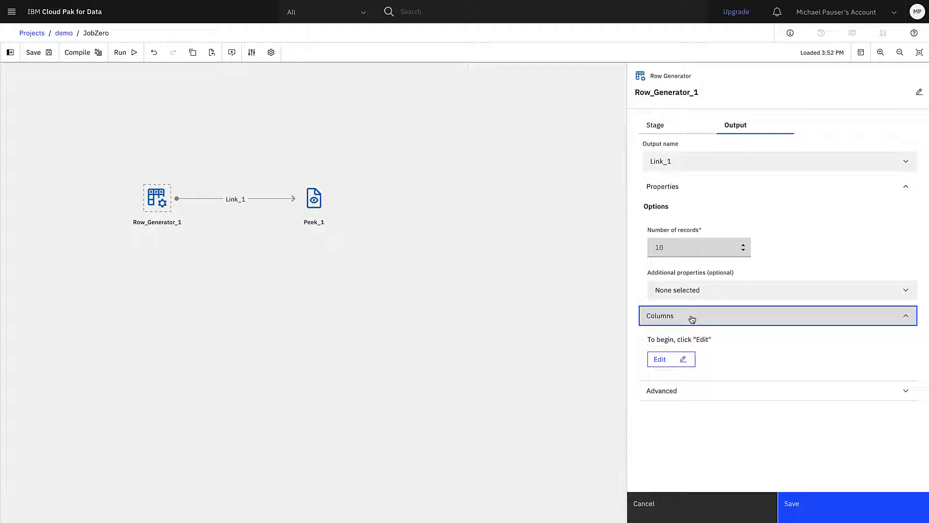
{"action": "left_click", "coordinate": [682, 359]}
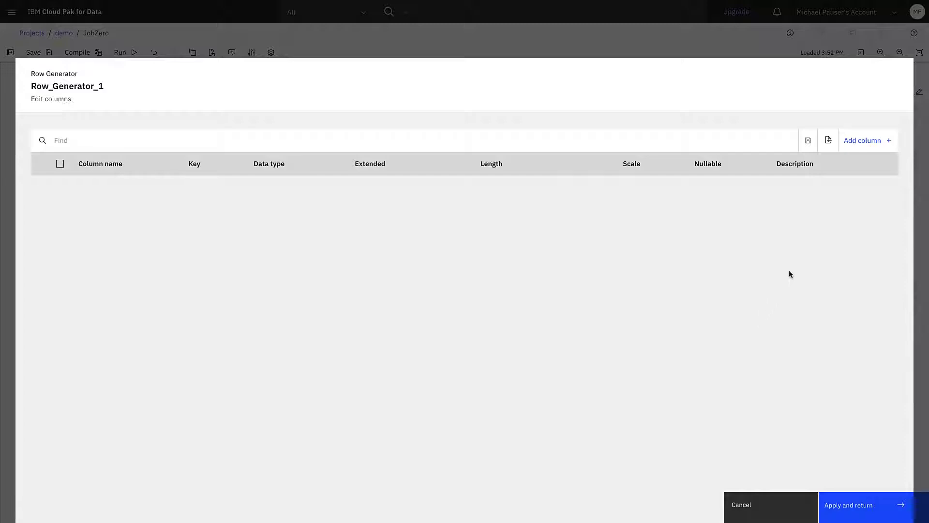
{"action": "left_click", "coordinate": [828, 140]}
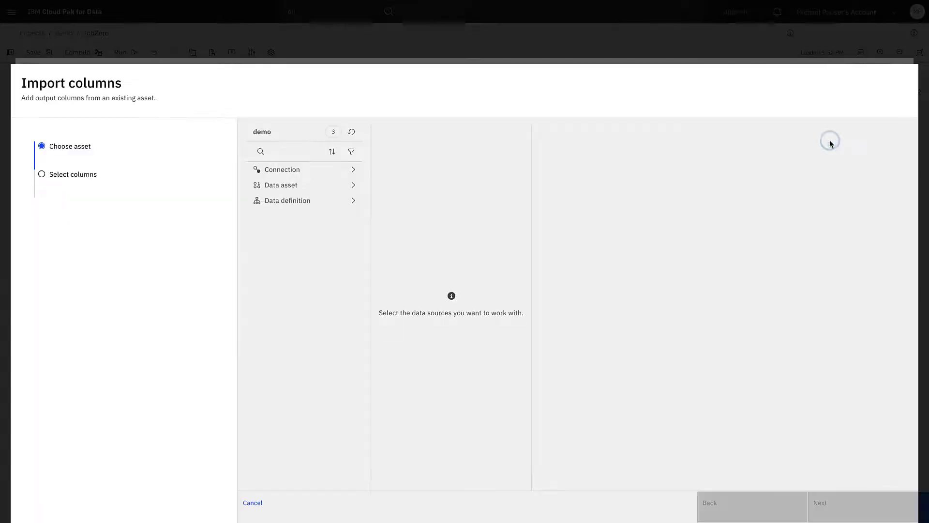
{"action": "left_click", "coordinate": [288, 201]}
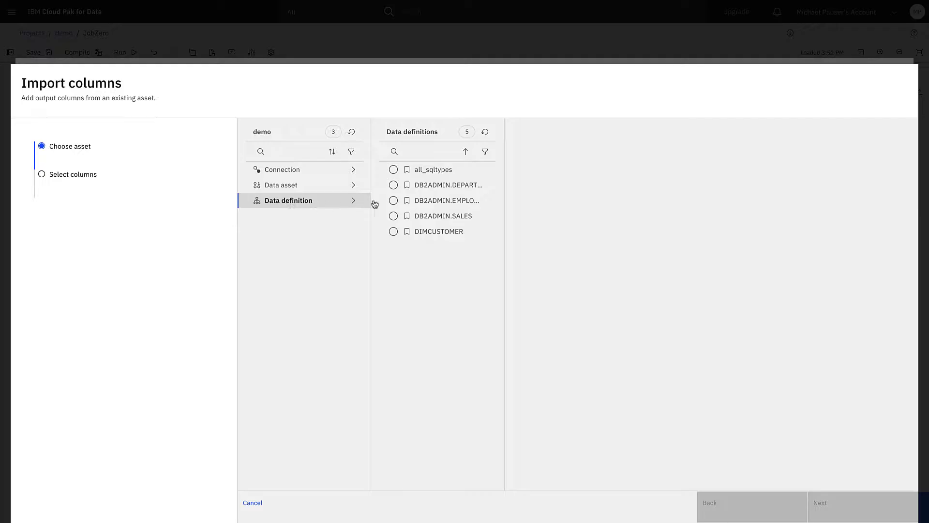
{"action": "left_click", "coordinate": [394, 201]}
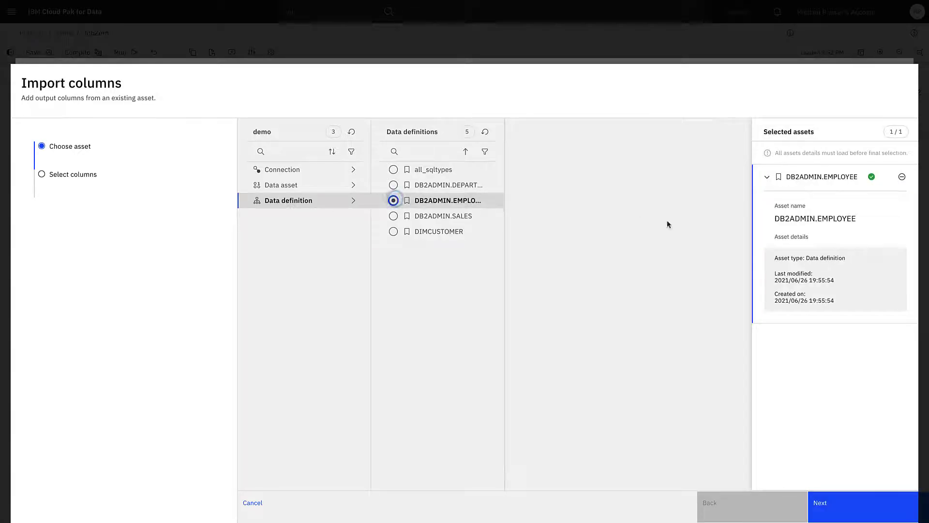
{"action": "left_click", "coordinate": [842, 505]}
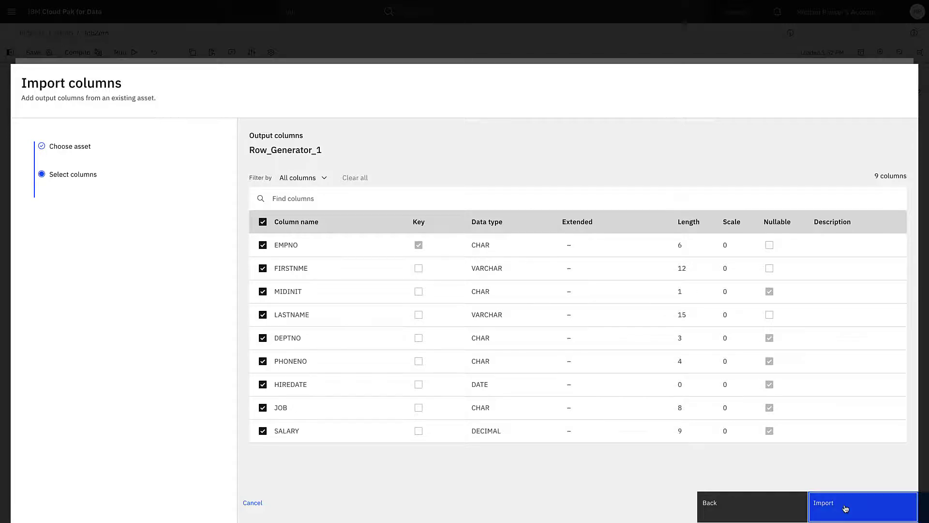
{"action": "left_click", "coordinate": [846, 509]}
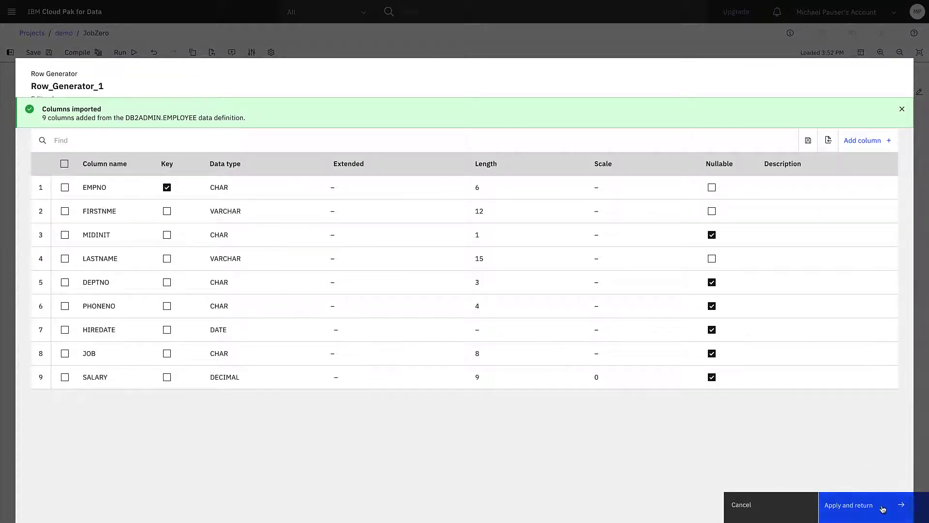
{"action": "left_click", "coordinate": [868, 512]}
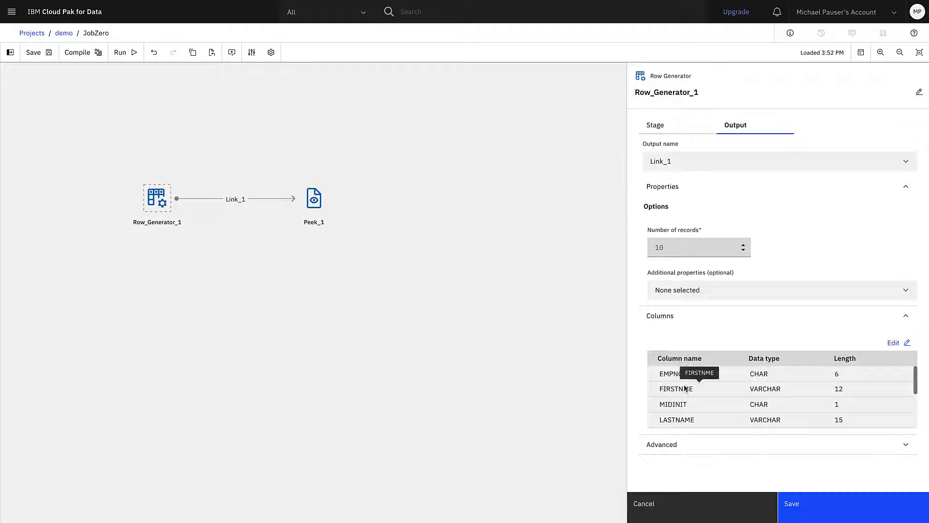
{"action": "left_click", "coordinate": [828, 510]}
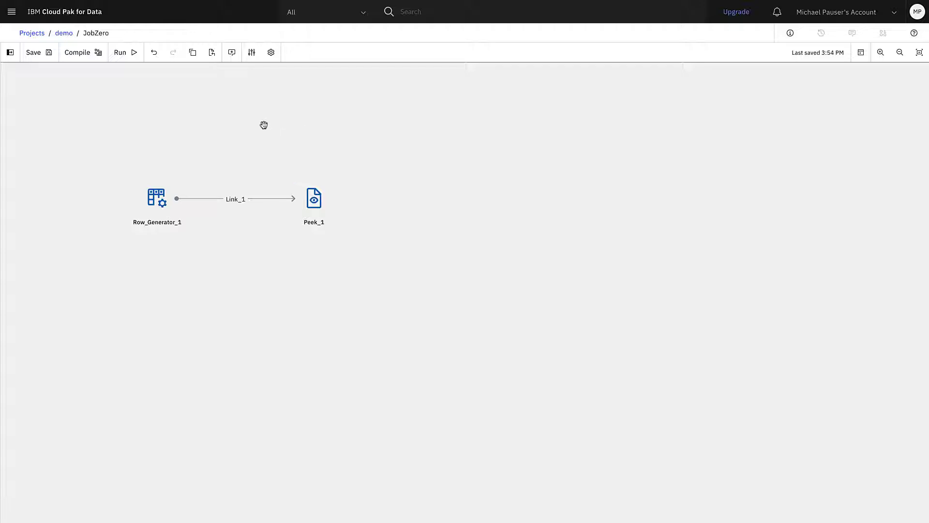
Create a local flow parameter named numOfRecs with type Int64 and default value 11, and return to the canvas
{"action": "left_click", "coordinate": [252, 53]}
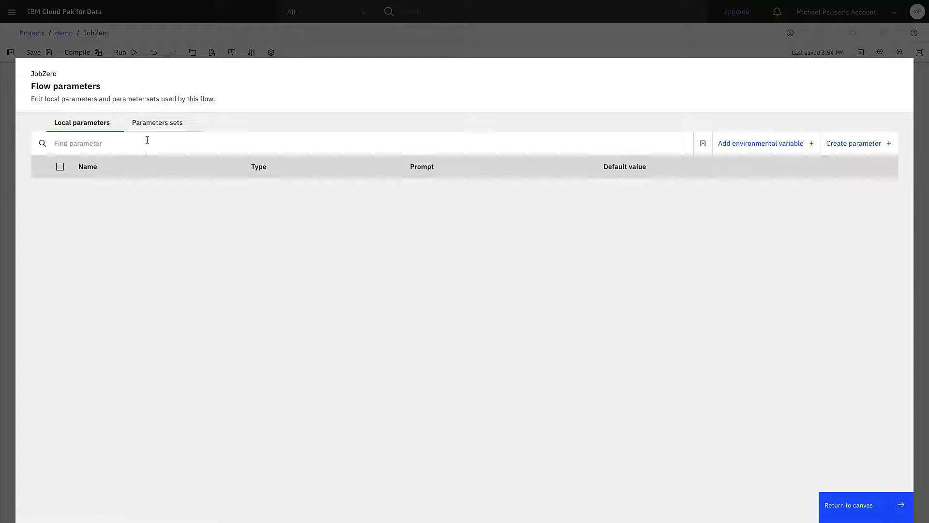
{"action": "left_click", "coordinate": [151, 125]}
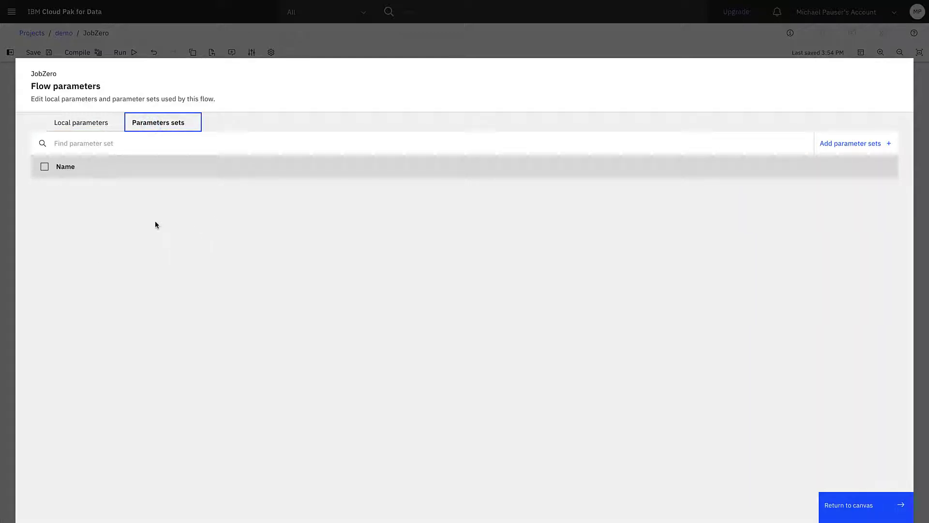
{"action": "left_click", "coordinate": [89, 122]}
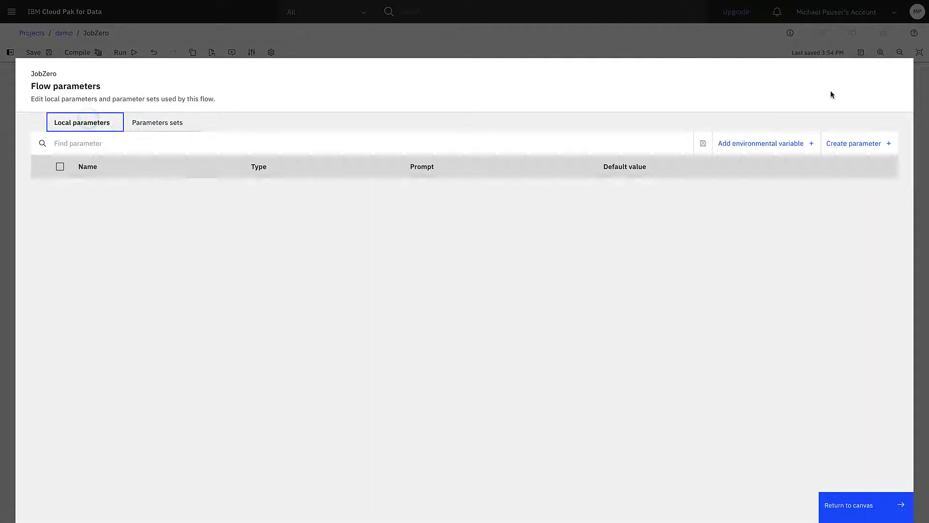
{"action": "left_click", "coordinate": [855, 144]}
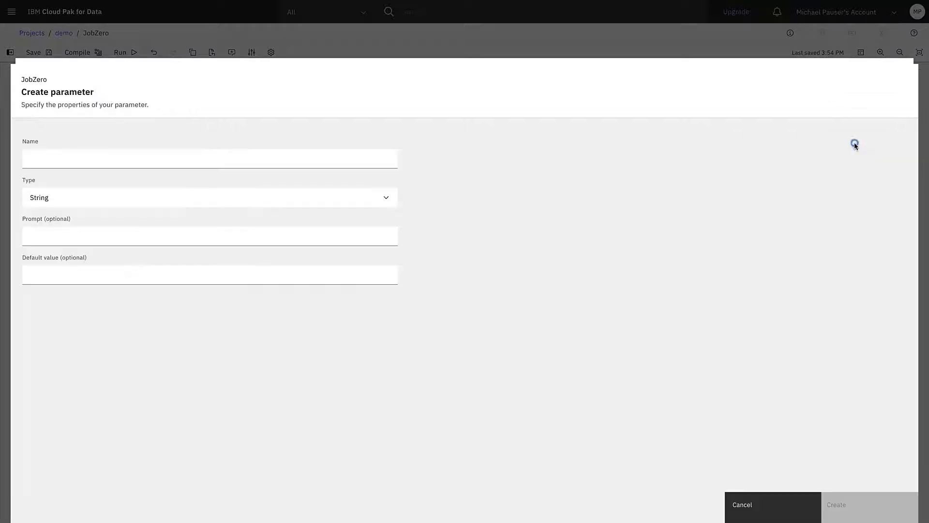
{"action": "left_click", "coordinate": [194, 158]}
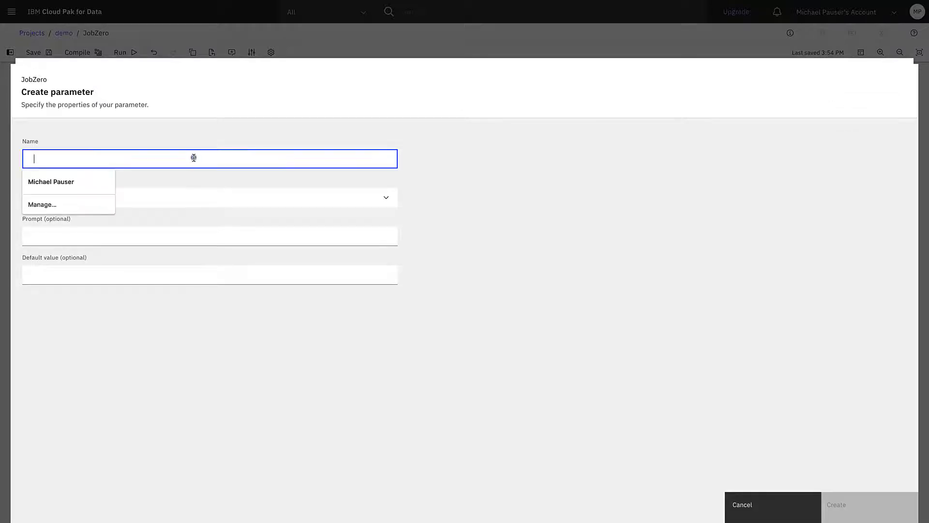
{"action": "type", "text": "numOfRecs"}
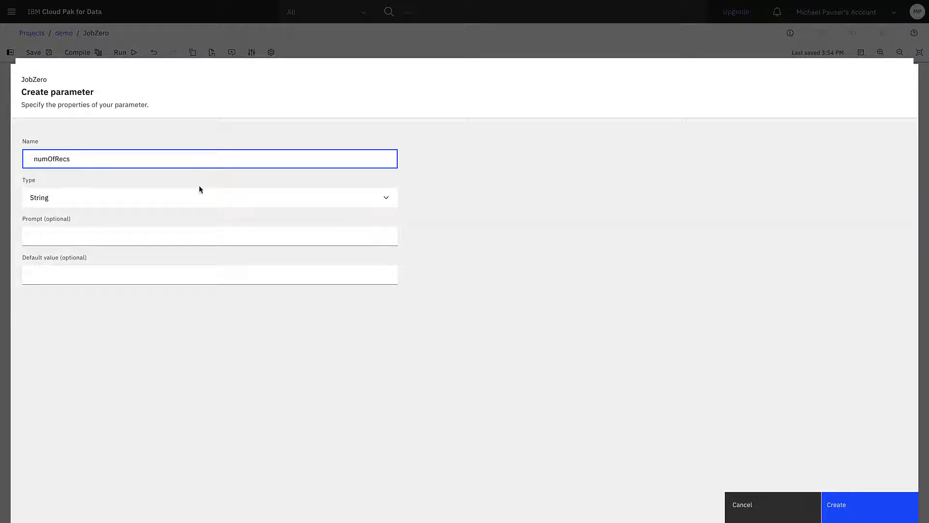
{"action": "left_click", "coordinate": [202, 196]}
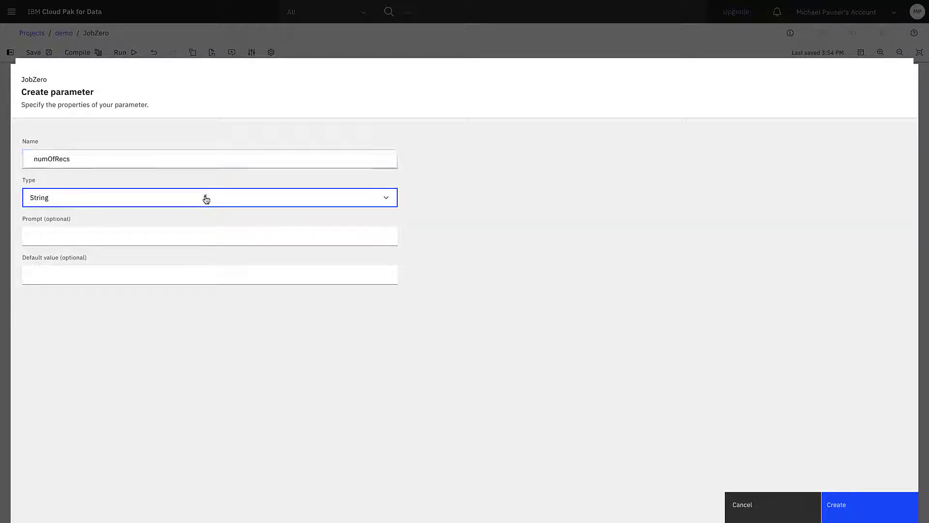
{"action": "left_click", "coordinate": [181, 275]}
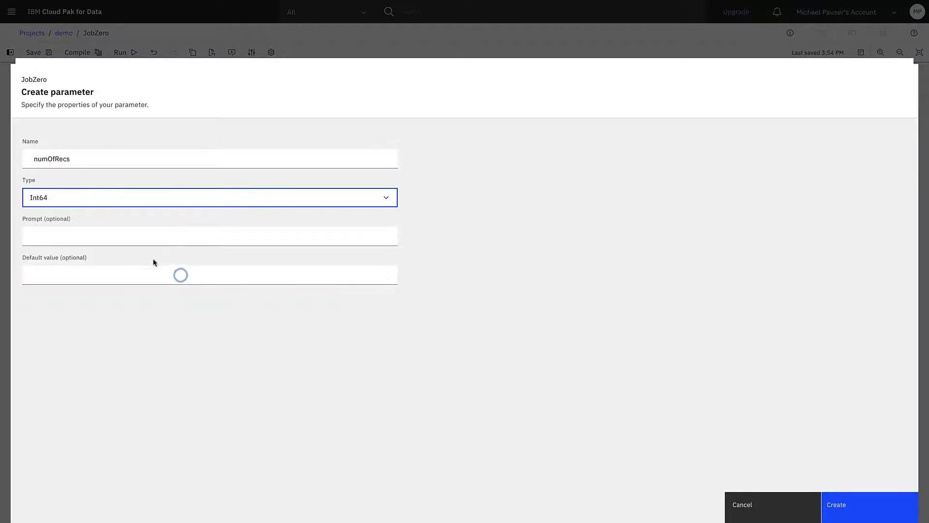
{"action": "left_click", "coordinate": [142, 274]}
{"action": "type", "text": "11"}
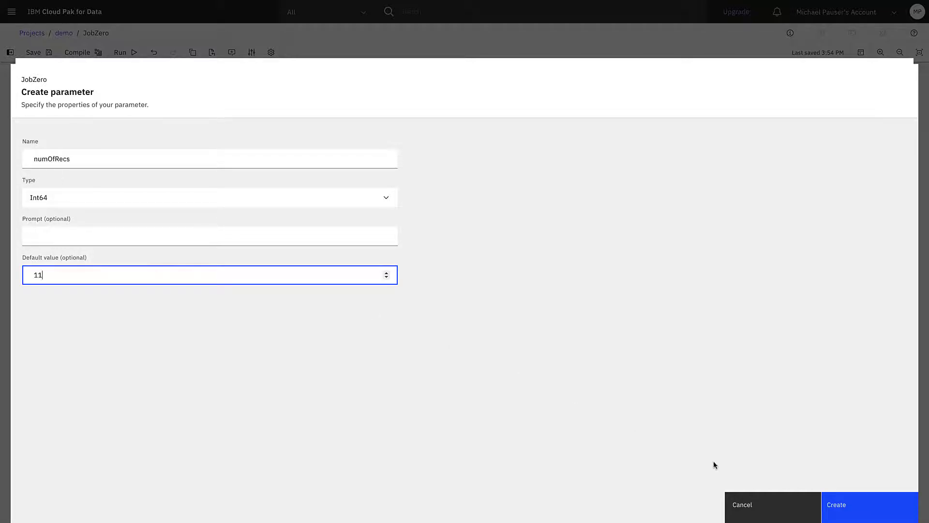
{"action": "left_click", "coordinate": [831, 504]}
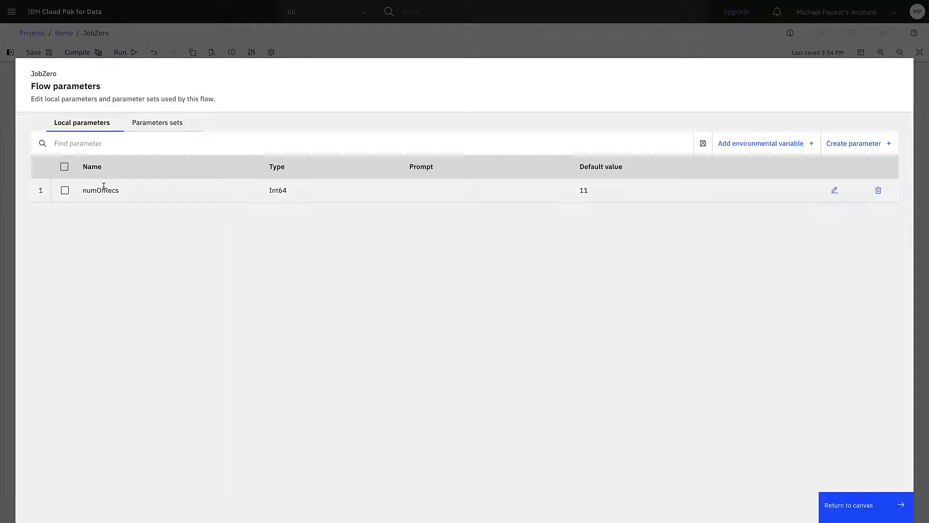
{"action": "left_click", "coordinate": [862, 506]}
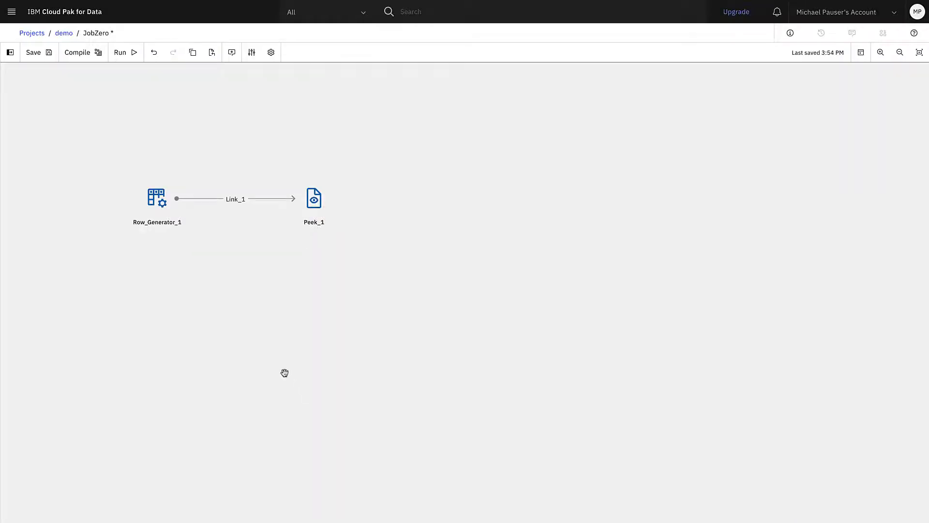
Set the Row Generator's number of output records to the numOfRecs parameter and save the stage
{"action": "double_click", "coordinate": [156, 203]}
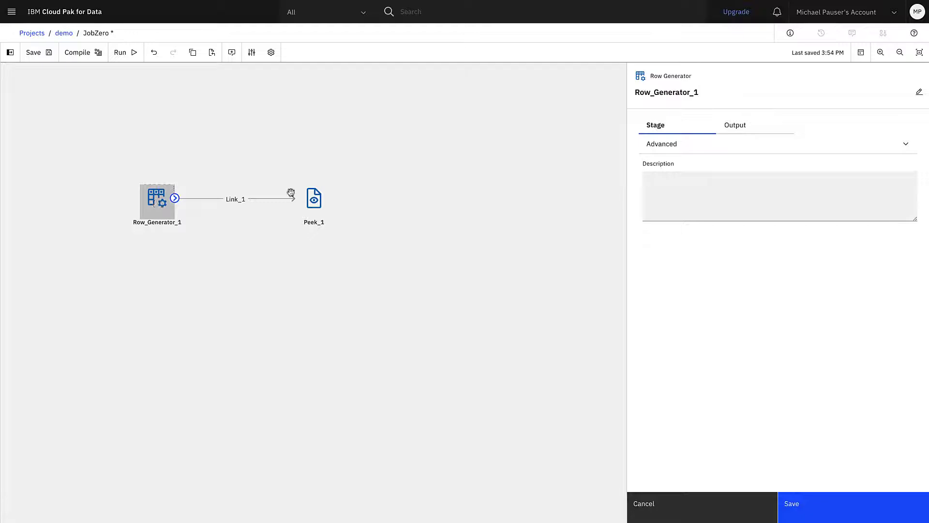
{"action": "left_click", "coordinate": [750, 126]}
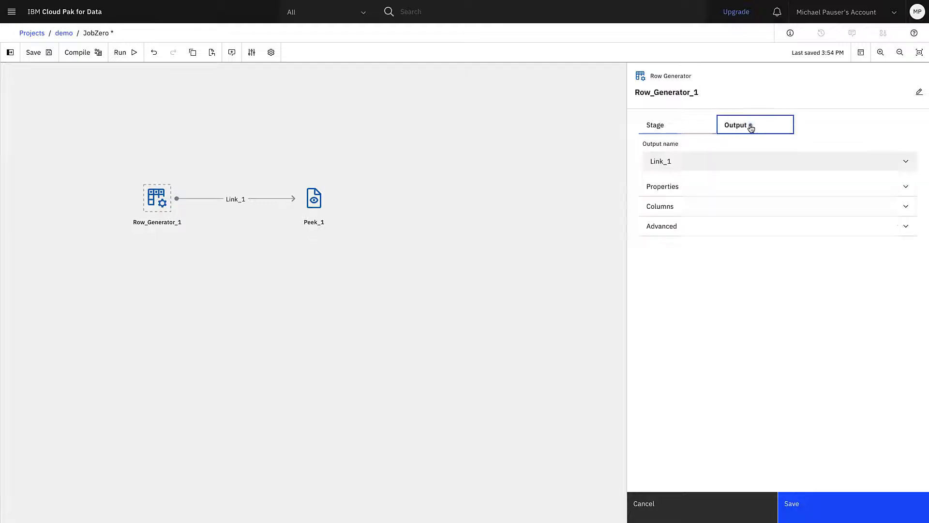
{"action": "left_click", "coordinate": [755, 187]}
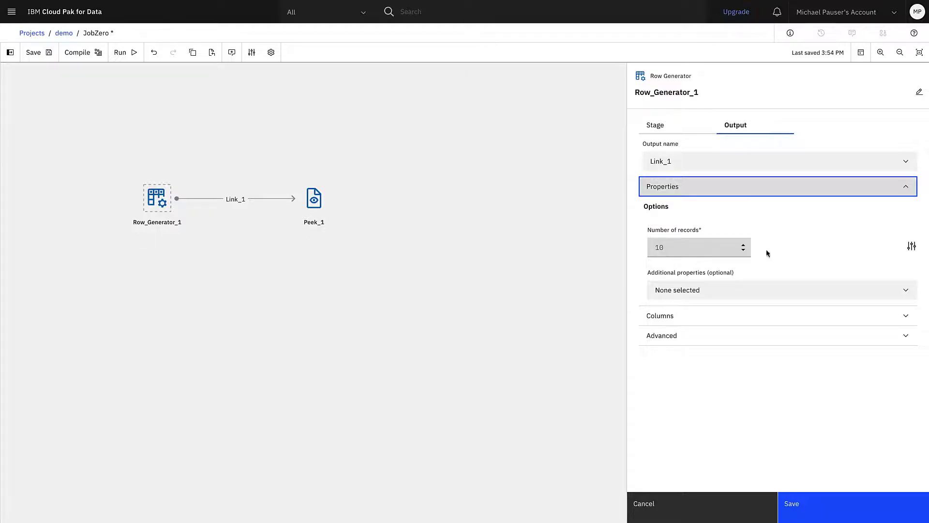
{"action": "left_click", "coordinate": [912, 248]}
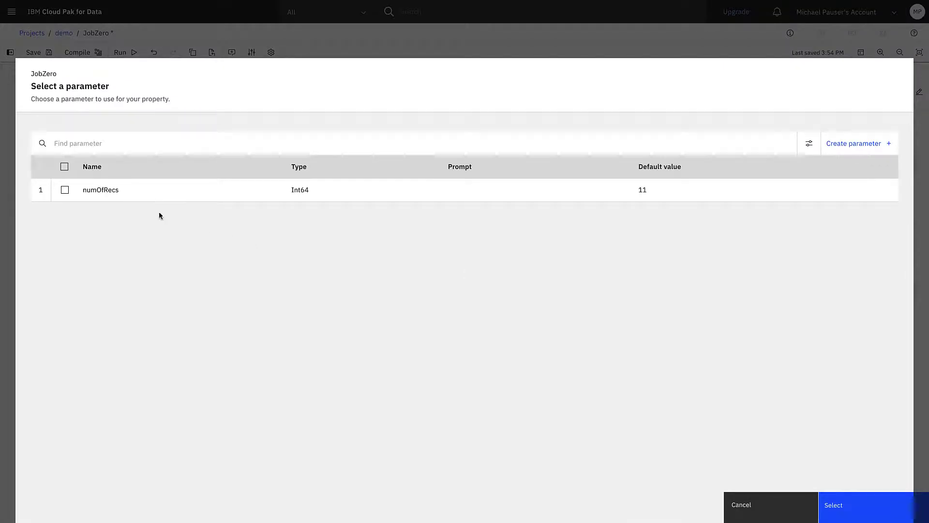
{"action": "left_click", "coordinate": [66, 191]}
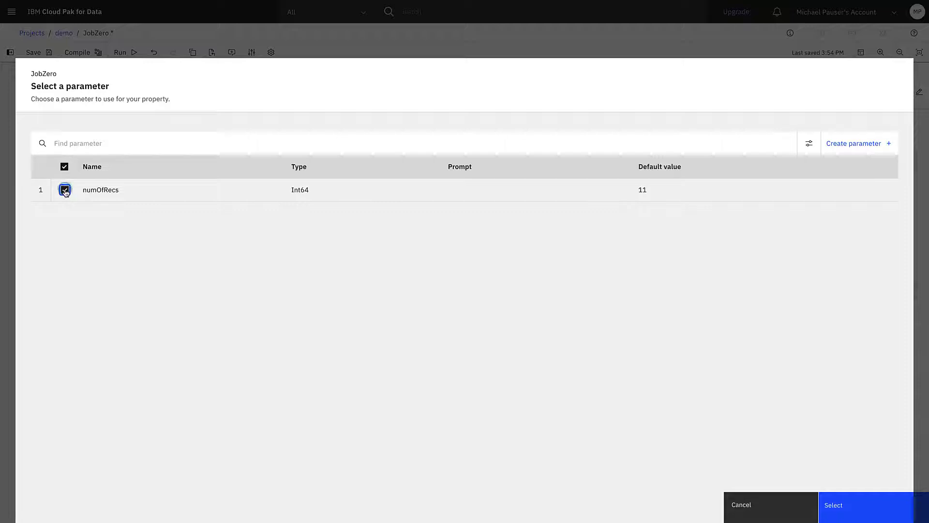
{"action": "left_click", "coordinate": [836, 504]}
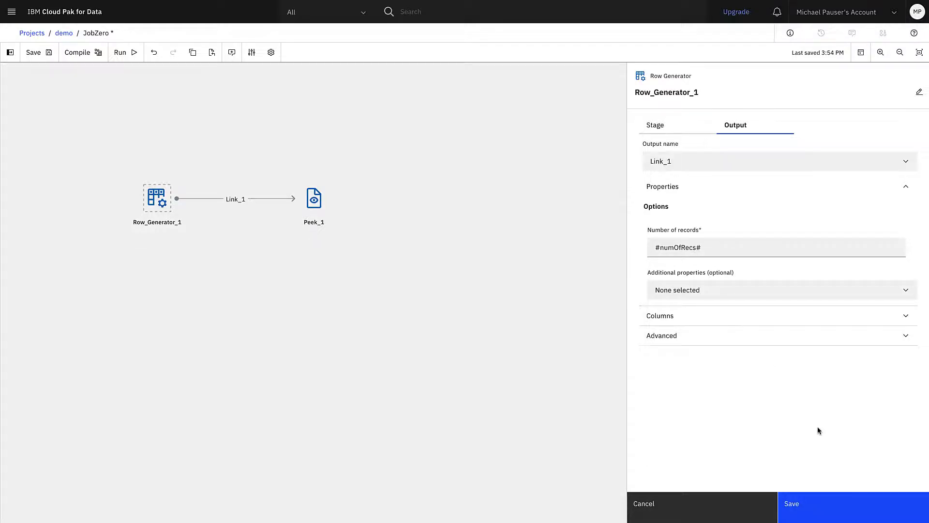
{"action": "left_click", "coordinate": [838, 503]}
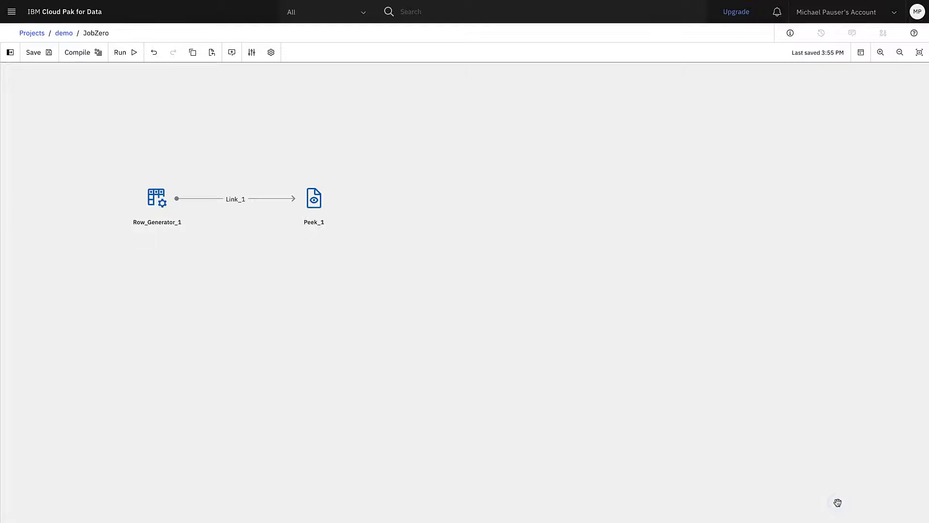
Run the flow and check the run log for the number of records the Row Generator produced
{"action": "left_click", "coordinate": [120, 55]}
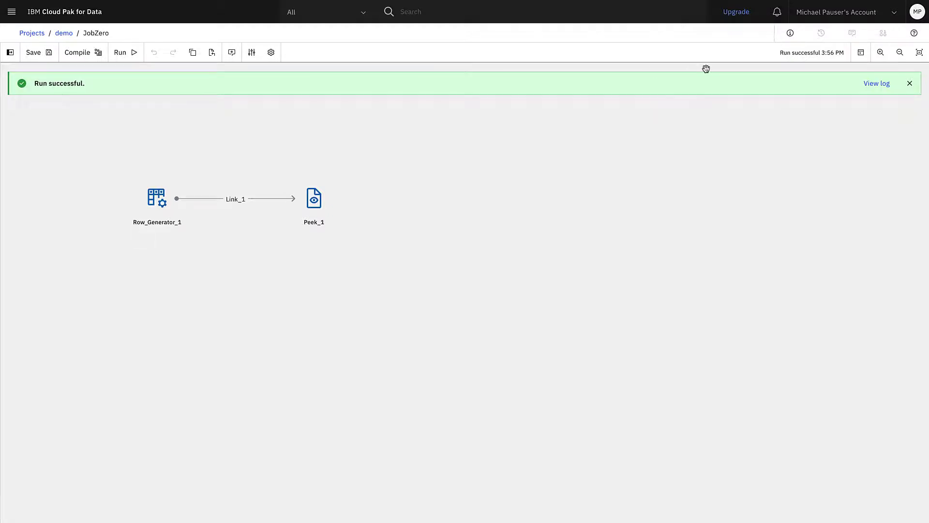
{"action": "left_click", "coordinate": [875, 84]}
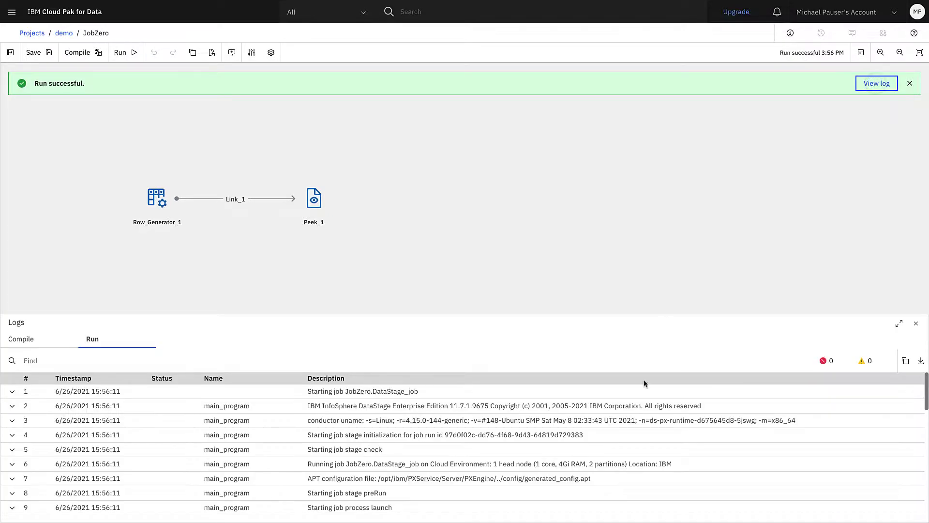
{"action": "scroll", "coordinate": [580, 459], "scroll_direction": "down", "scroll_amount": 10}
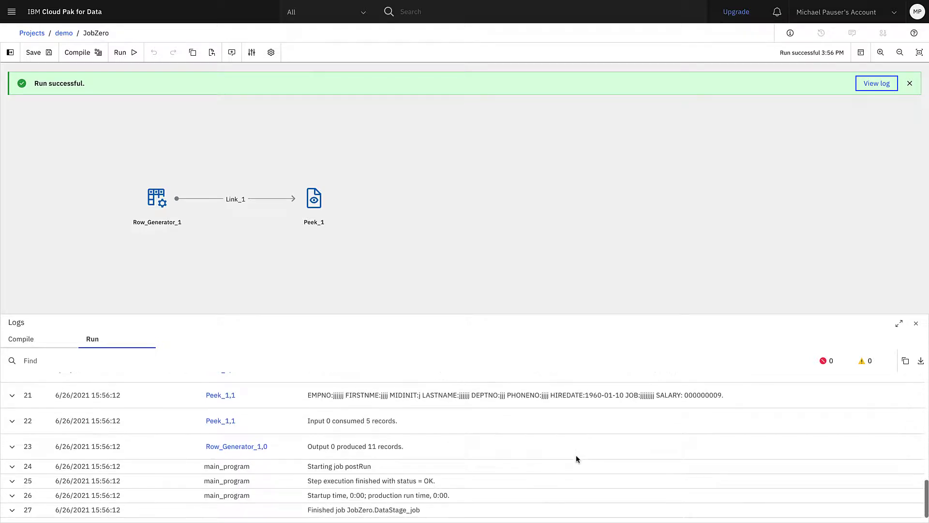
{"action": "left_click_drag", "start_coordinate": [368, 447], "coordinate": [404, 448]}
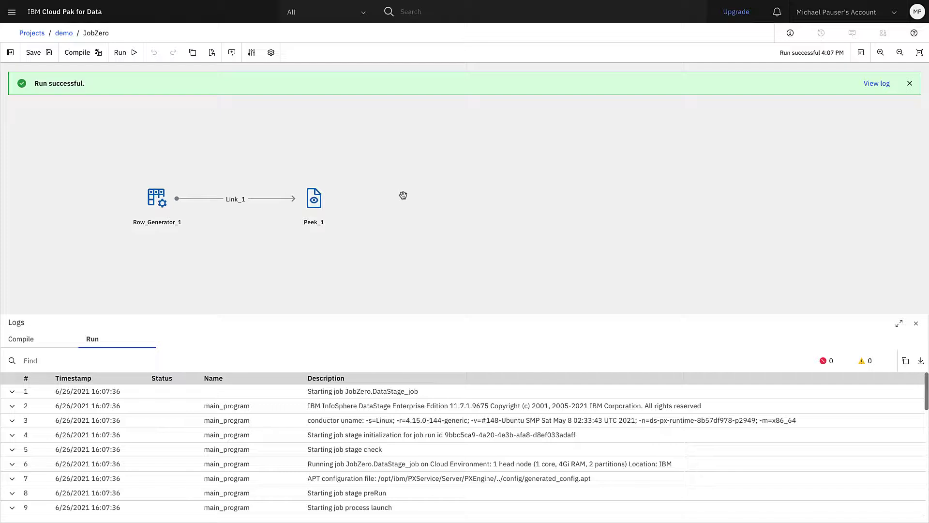
Save the flow's local parameters as a parameter set named myPS and dismiss the notification
{"action": "left_click", "coordinate": [252, 55]}
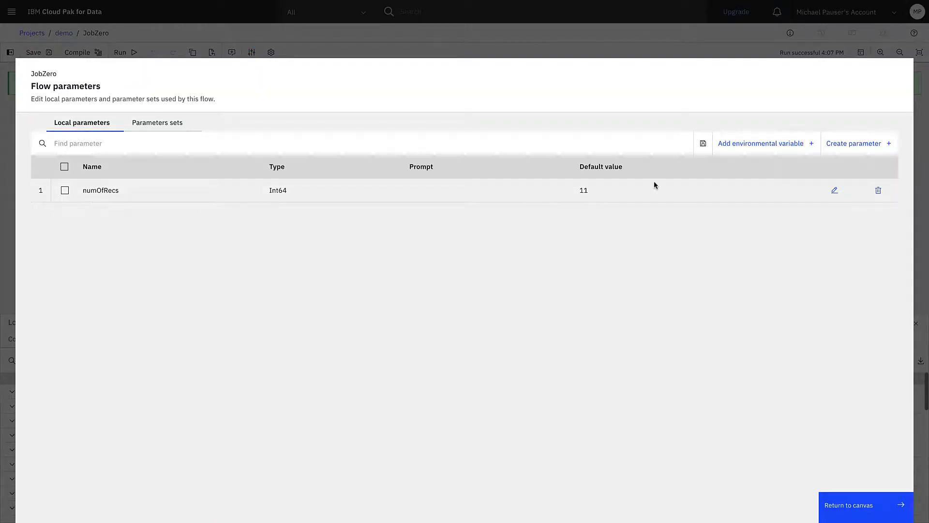
{"action": "left_click", "coordinate": [703, 144]}
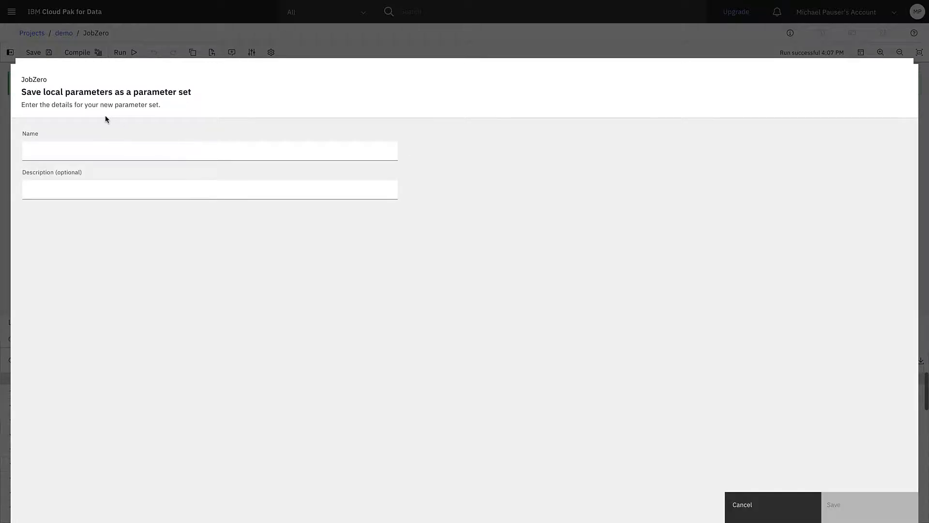
{"action": "left_click", "coordinate": [126, 151]}
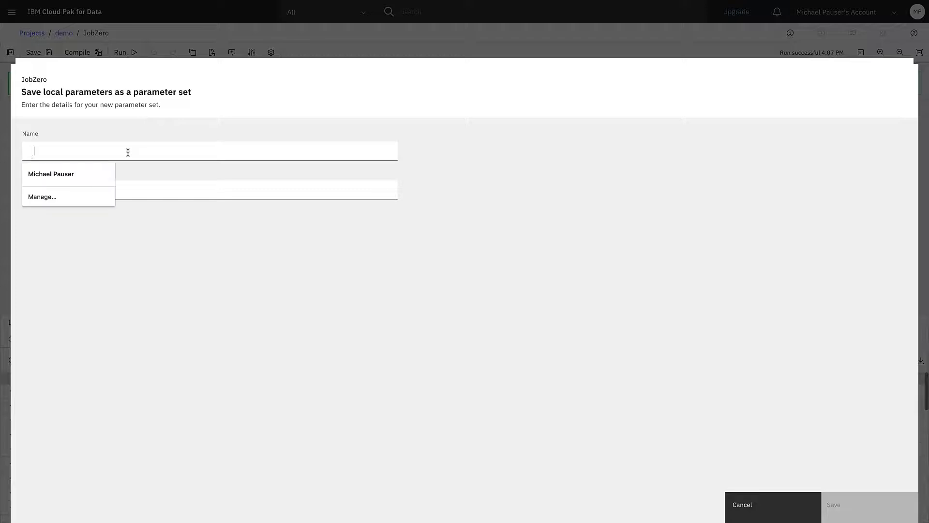
{"action": "type", "text": "my"}
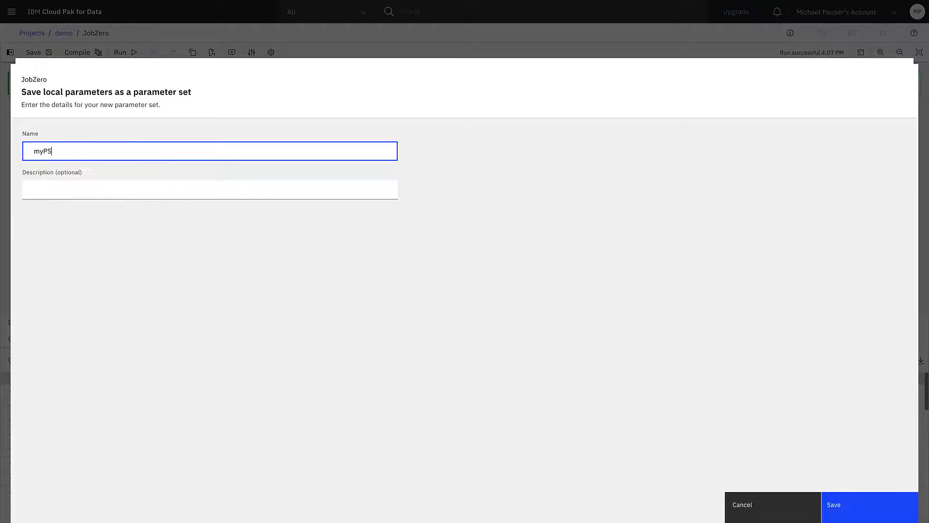
{"action": "type", "text": "PS"}
{"action": "left_click", "coordinate": [865, 507]}
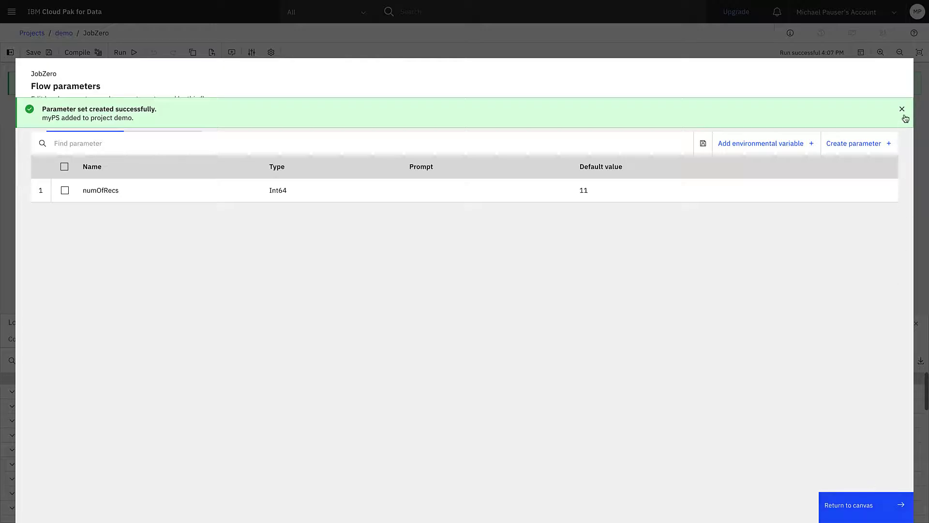
{"action": "left_click", "coordinate": [903, 109]}
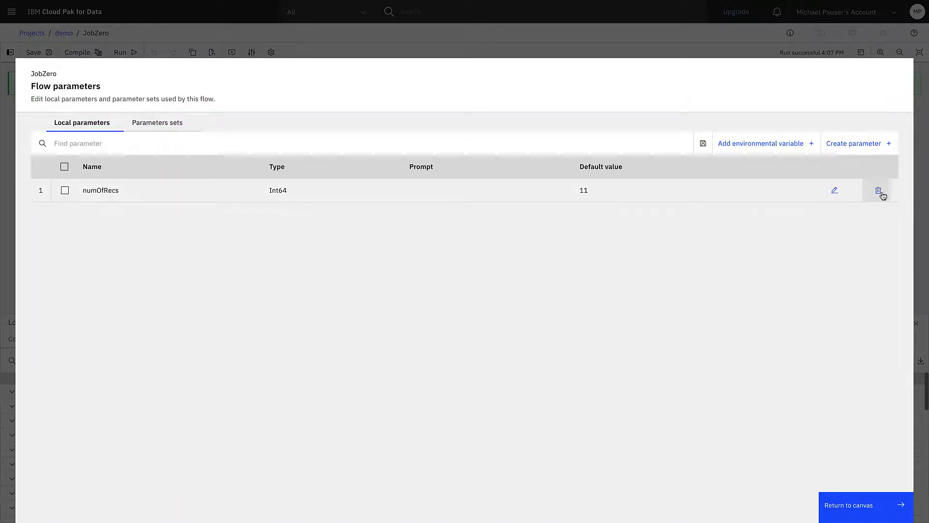
Delete the local numOfRecs parameter, add the myPS parameter set to the flow, and return to the canvas
{"action": "left_click", "coordinate": [879, 191]}
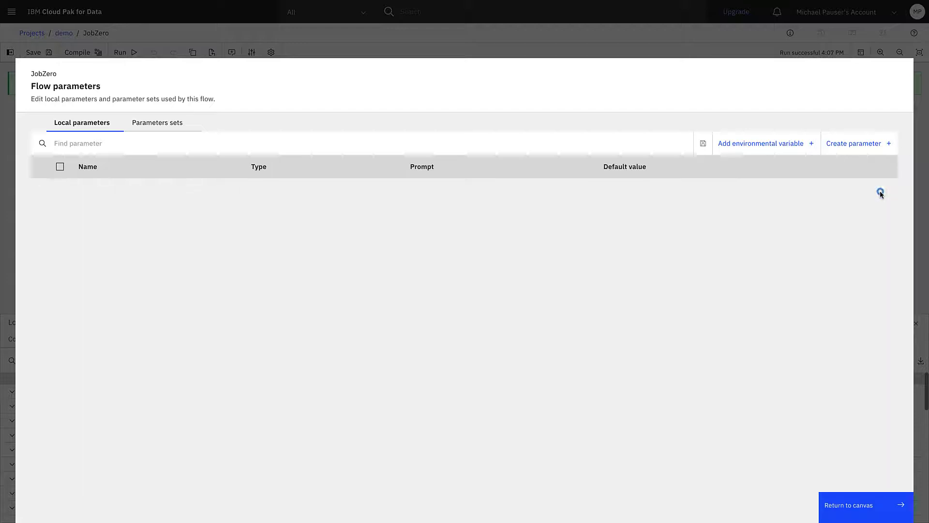
{"action": "left_click", "coordinate": [158, 124]}
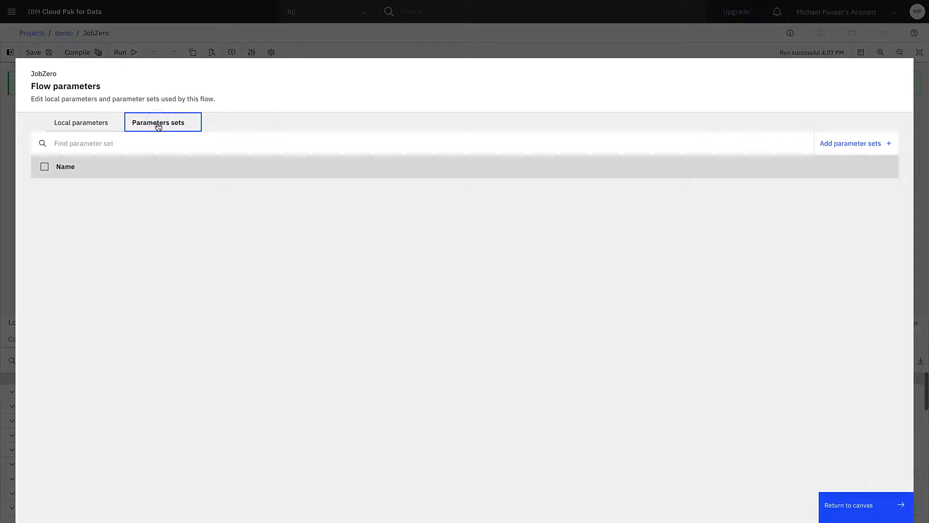
{"action": "left_click", "coordinate": [839, 148]}
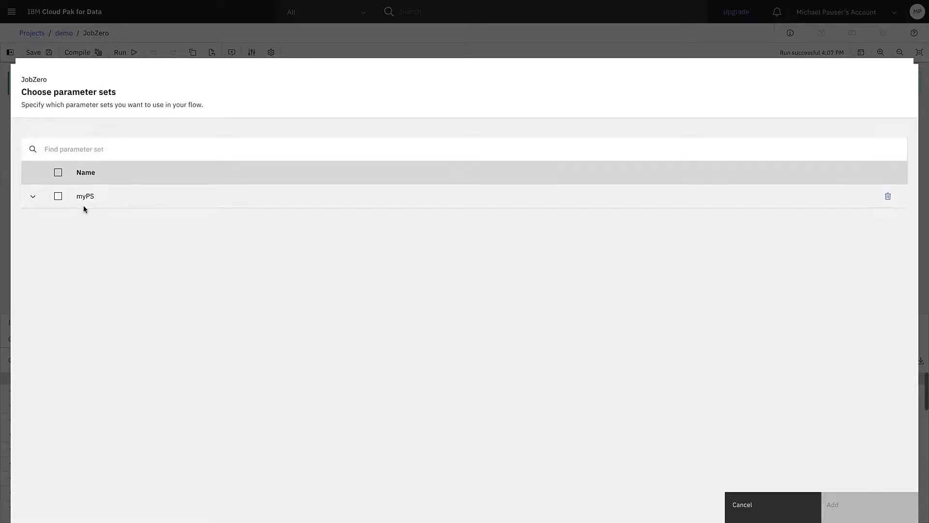
{"action": "left_click", "coordinate": [33, 198]}
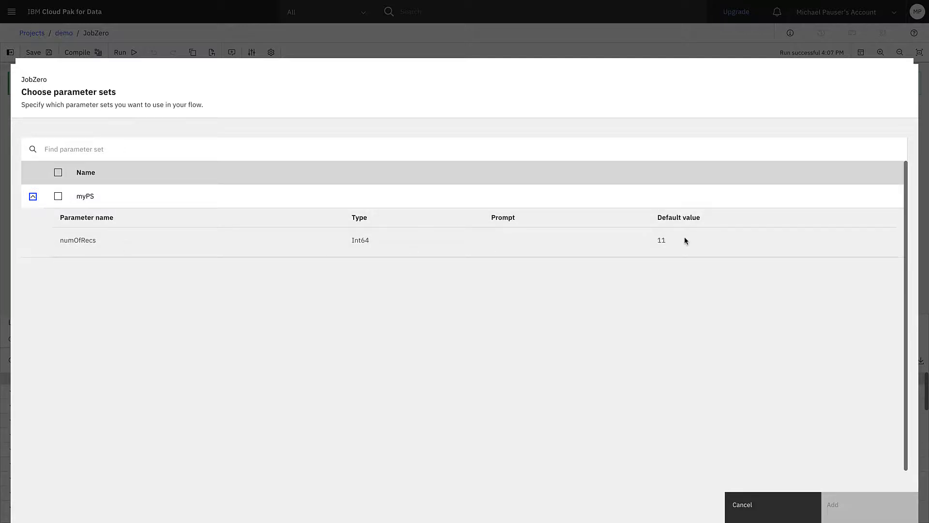
{"action": "left_click", "coordinate": [58, 196]}
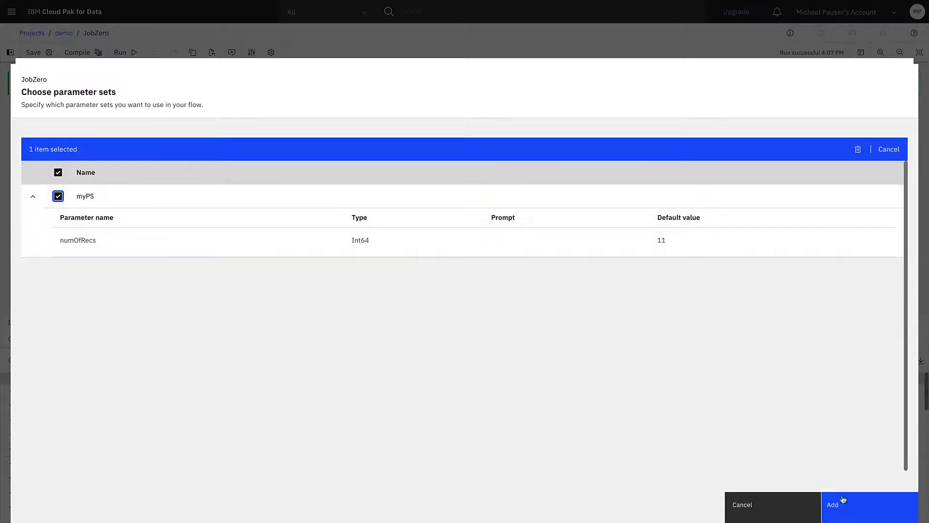
{"action": "left_click", "coordinate": [843, 499]}
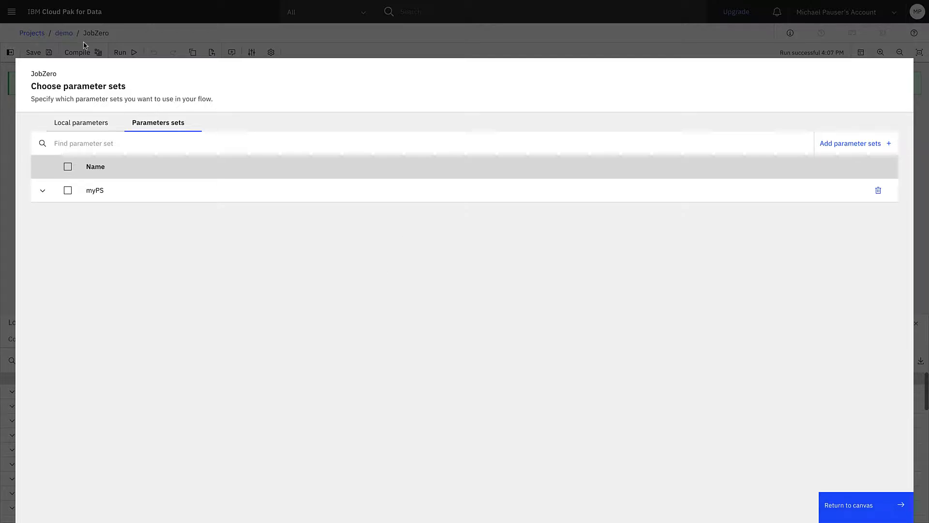
{"action": "left_click", "coordinate": [859, 508]}
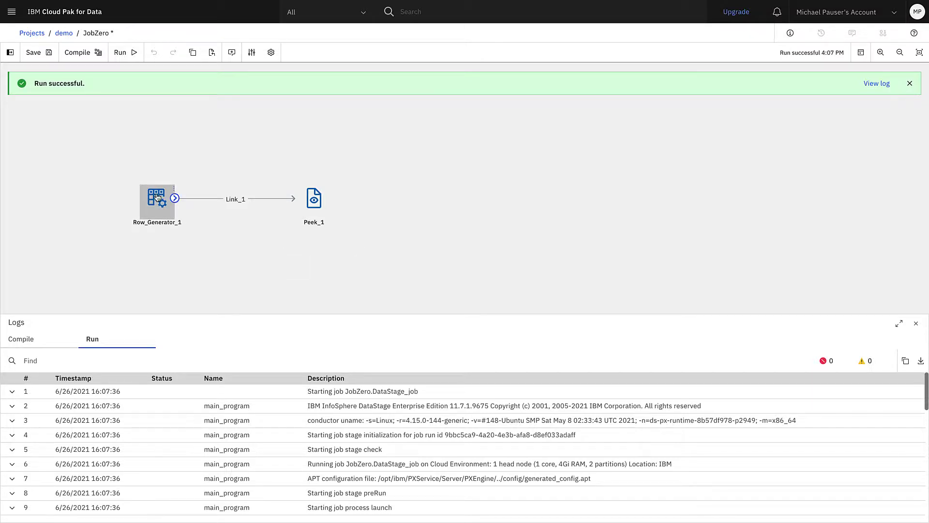
Set the Row Generator's number of output records to the myPS.numOfRecs parameter and save the stage
{"action": "double_click", "coordinate": [157, 201]}
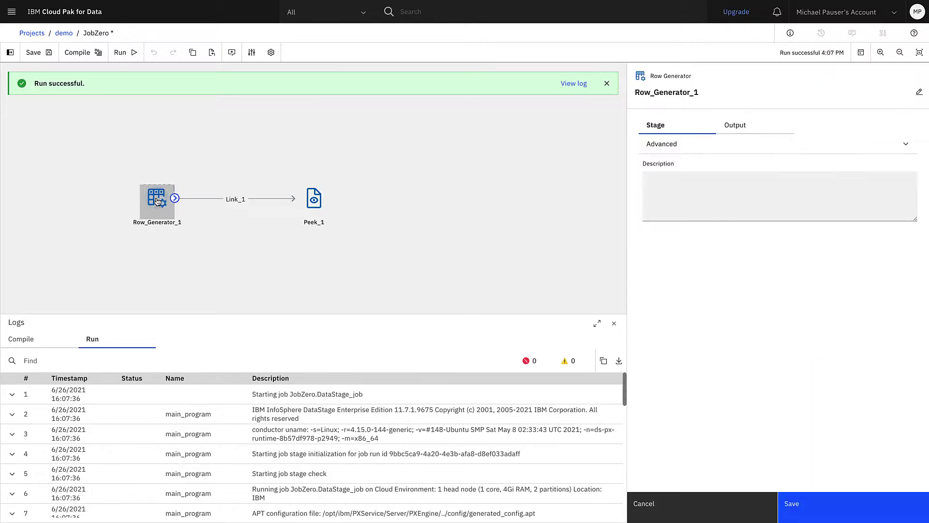
{"action": "left_click", "coordinate": [733, 126]}
{"action": "left_click", "coordinate": [726, 183]}
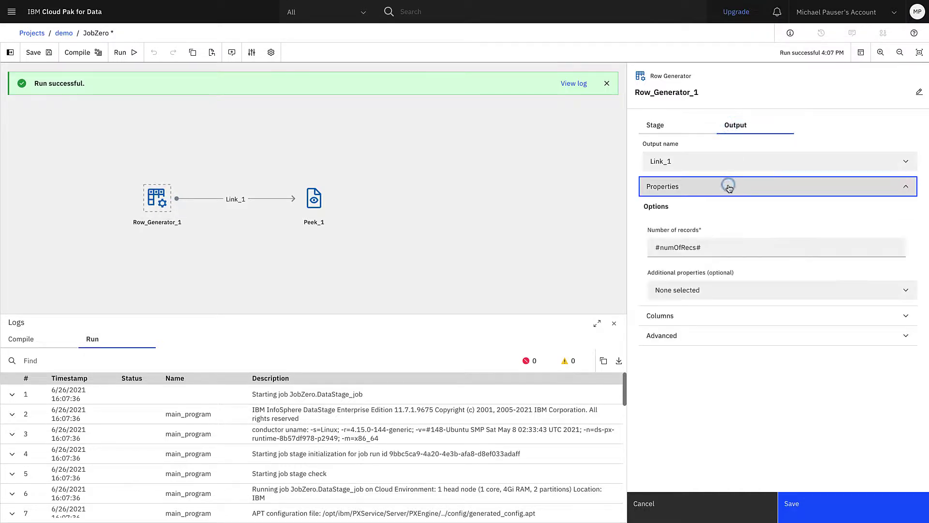
{"action": "mouse_move", "coordinate": [913, 247]}
{"action": "left_click", "coordinate": [913, 247]}
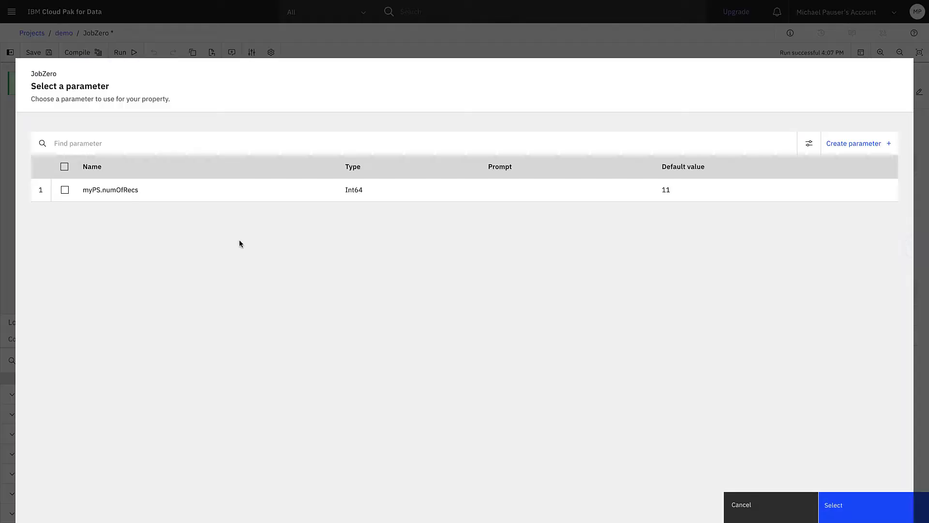
{"action": "left_click", "coordinate": [65, 192]}
{"action": "left_click", "coordinate": [856, 505]}
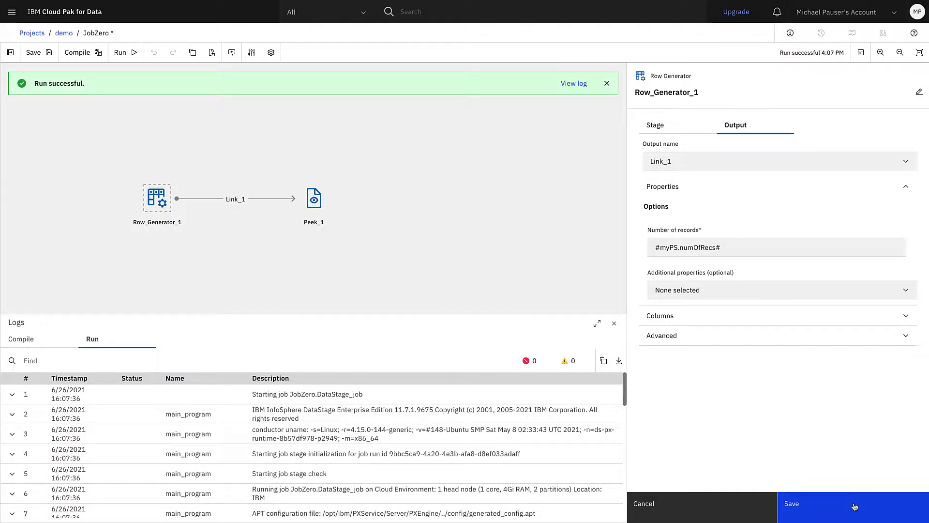
{"action": "left_click", "coordinate": [855, 506]}
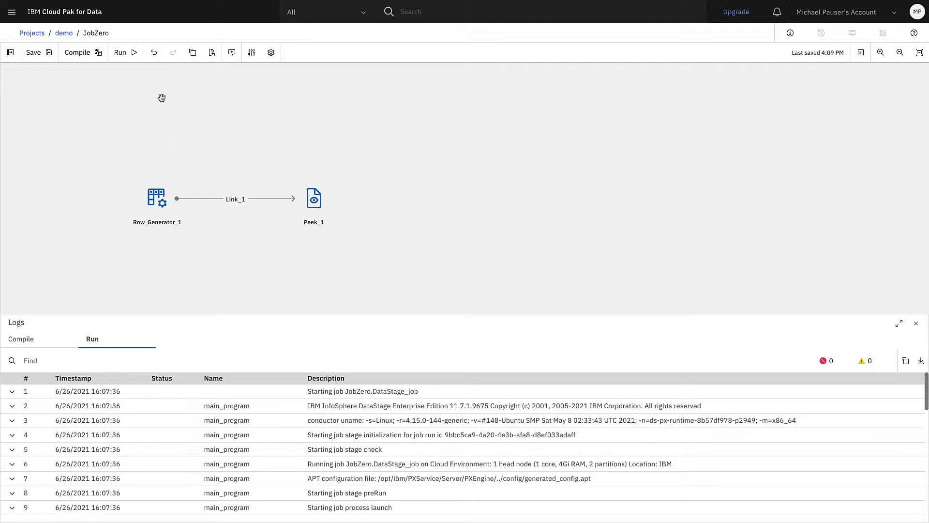
Run the flow with the parameter set and check the log for the Row Generator's record count
{"action": "left_click", "coordinate": [119, 54]}
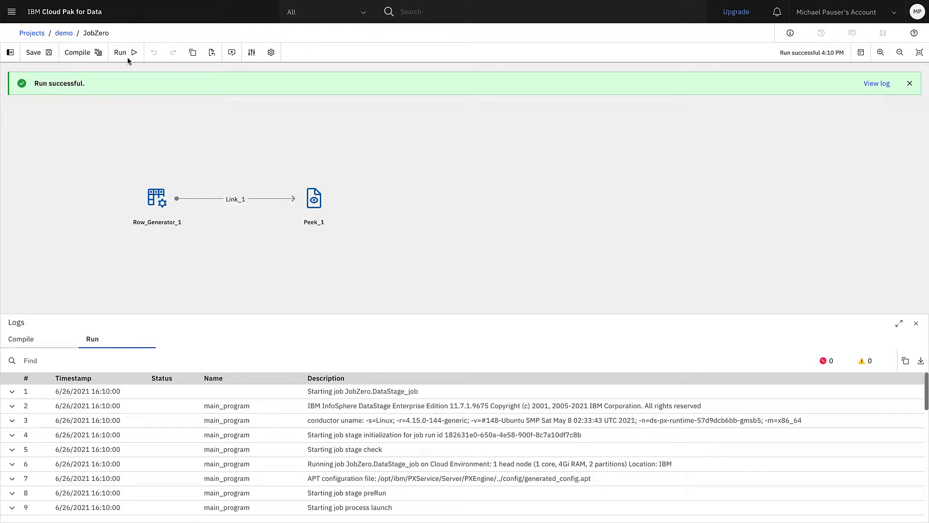
{"action": "scroll", "coordinate": [513, 409], "scroll_direction": "down", "scroll_amount": 5}
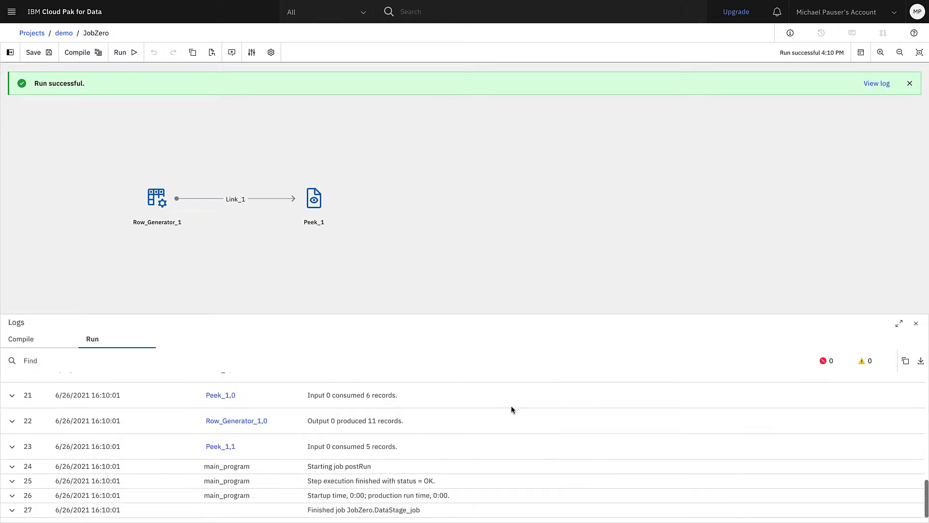
{"action": "left_click_drag", "start_coordinate": [366, 420], "coordinate": [408, 421]}
Go to the demo project's jobs, view the details of JobZero.DataStage job, and open its configuration for editing
{"action": "left_click", "coordinate": [62, 35]}
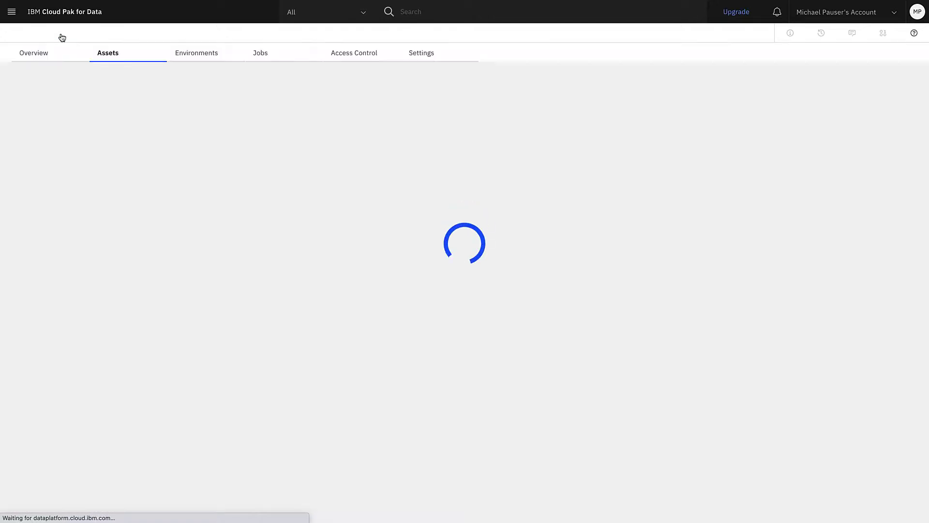
{"action": "left_click", "coordinate": [261, 57]}
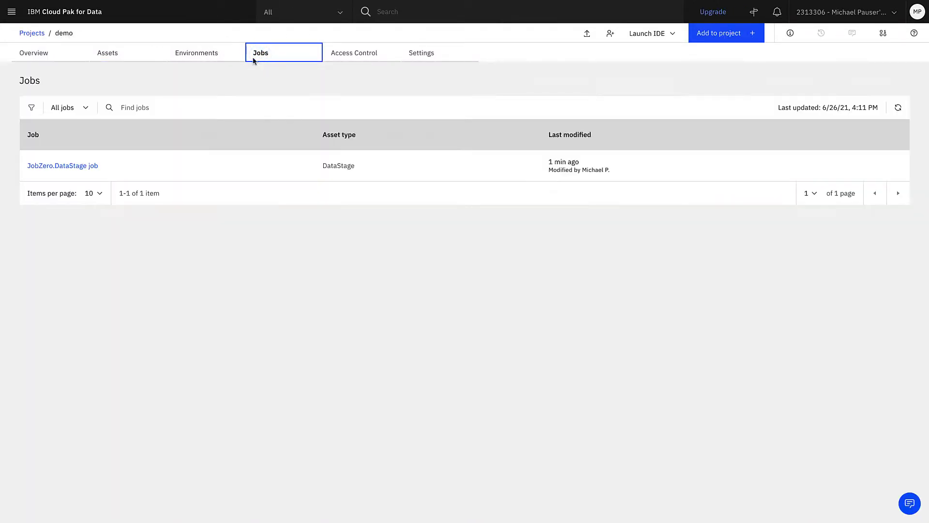
{"action": "left_click", "coordinate": [70, 166]}
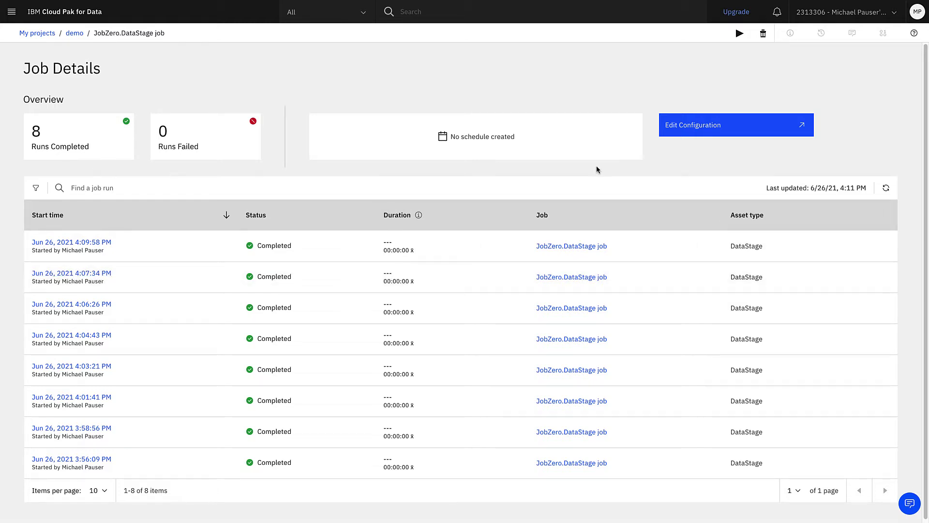
{"action": "left_click", "coordinate": [713, 126]}
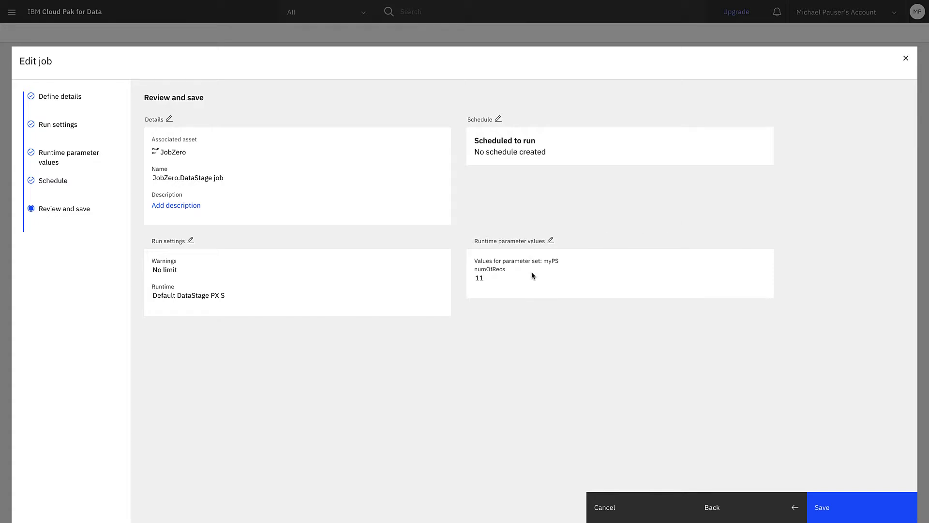
Set the job's runtime value for the myPS parameter numOfRecs to 100, leave the schedule off, and save the job configuration
{"action": "left_click", "coordinate": [551, 241]}
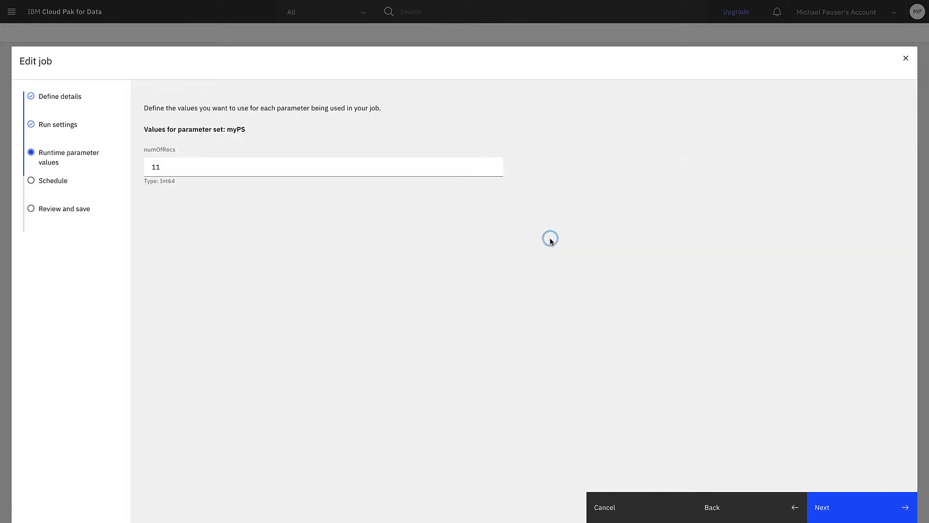
{"action": "left_click", "coordinate": [226, 162]}
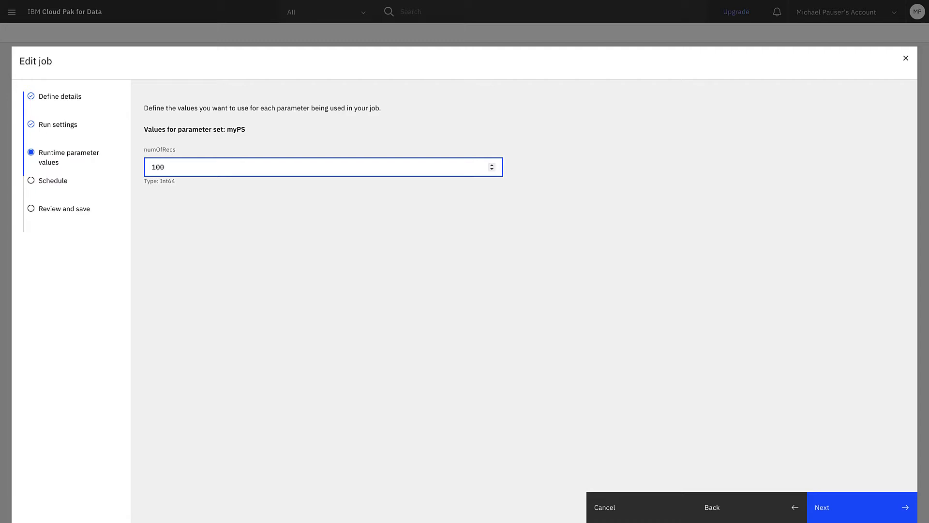
{"action": "left_click", "coordinate": [822, 504]}
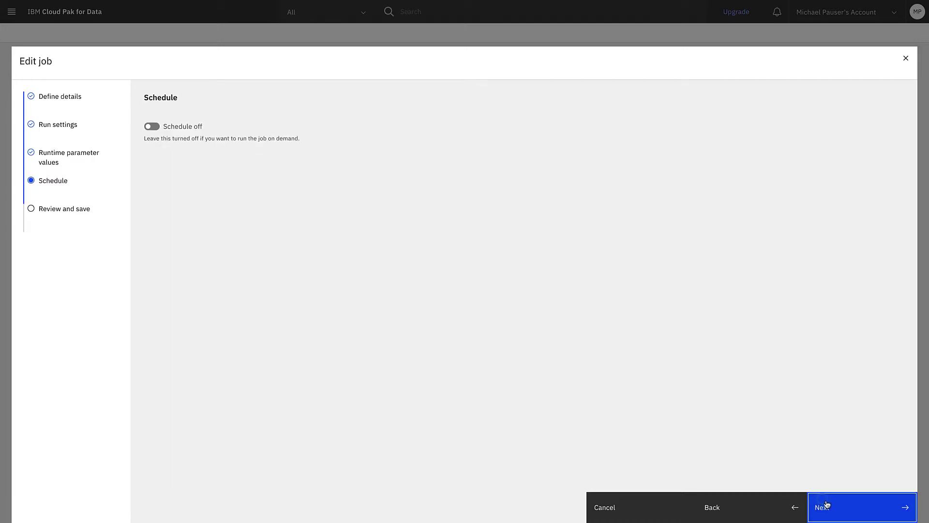
{"action": "left_click", "coordinate": [827, 504]}
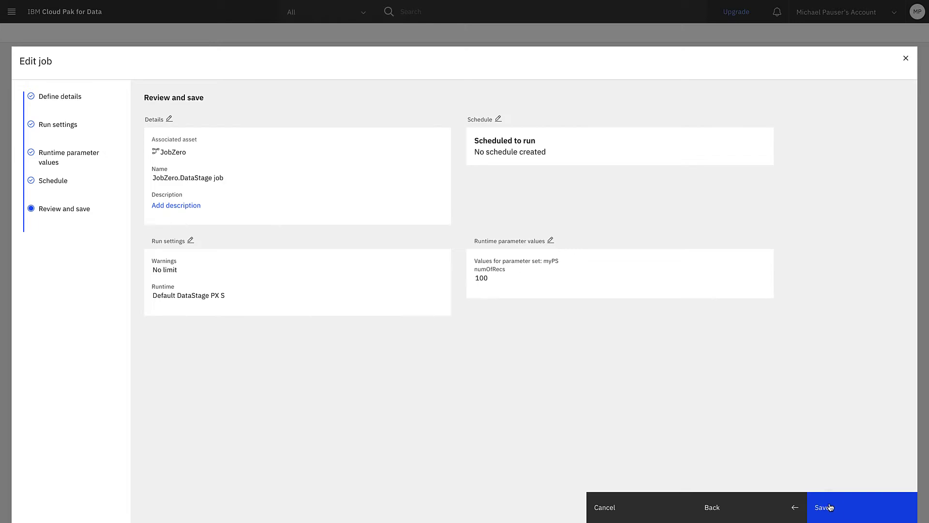
{"action": "left_click", "coordinate": [830, 506]}
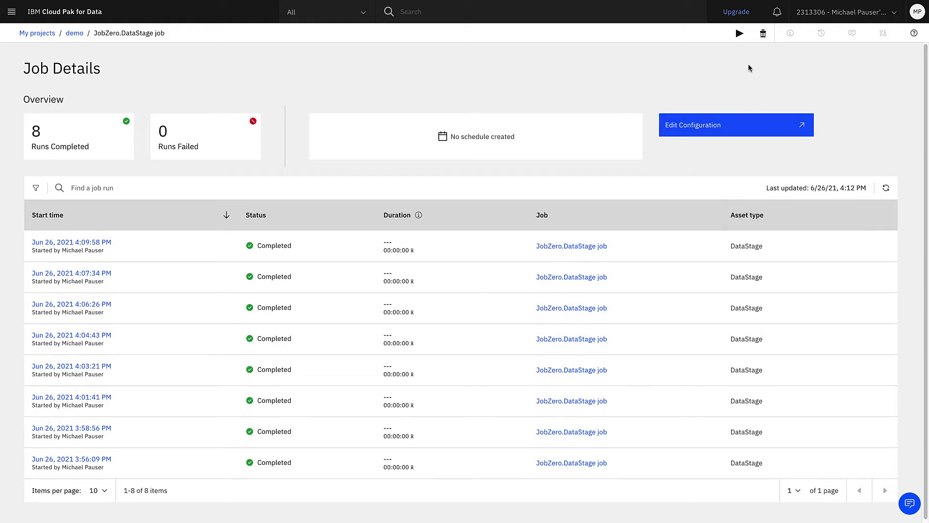
Run JobZero.DataStage job, open the new run's details, and check the log for the Row Generator's record count
{"action": "left_click", "coordinate": [737, 35]}
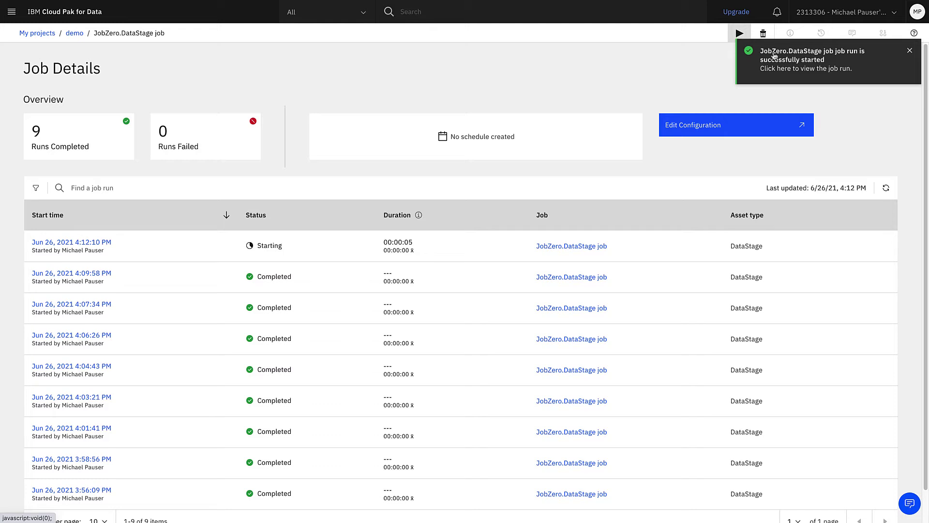
{"action": "left_click", "coordinate": [787, 66]}
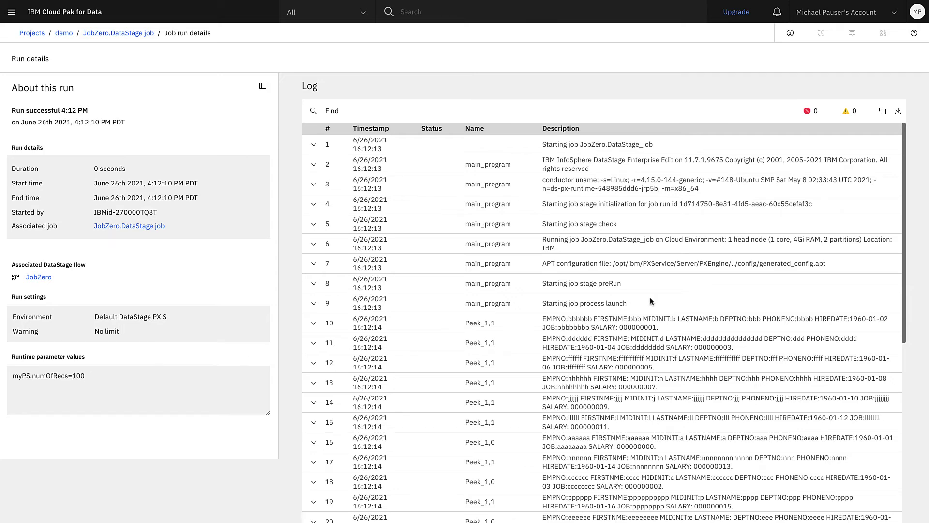
{"action": "scroll", "coordinate": [644, 298], "scroll_direction": "down", "scroll_amount": 5}
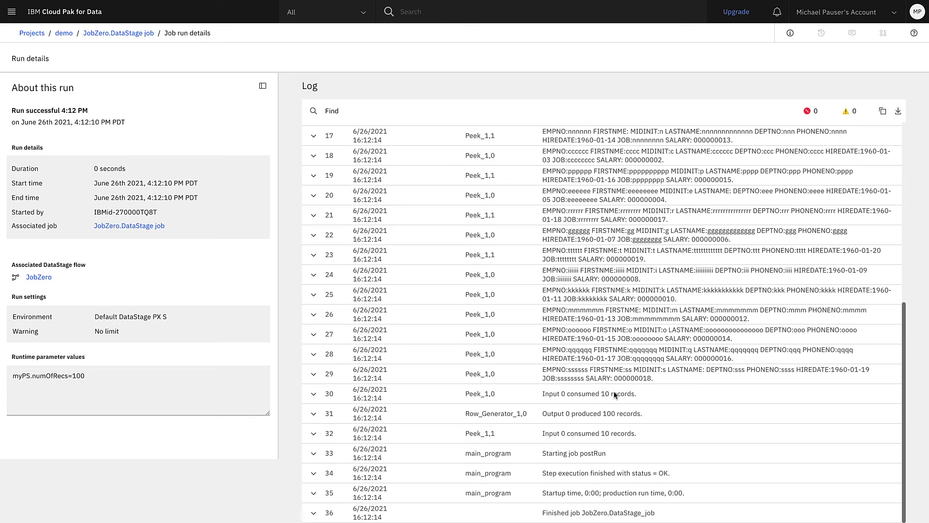
{"action": "left_click_drag", "start_coordinate": [602, 412], "coordinate": [647, 415]}
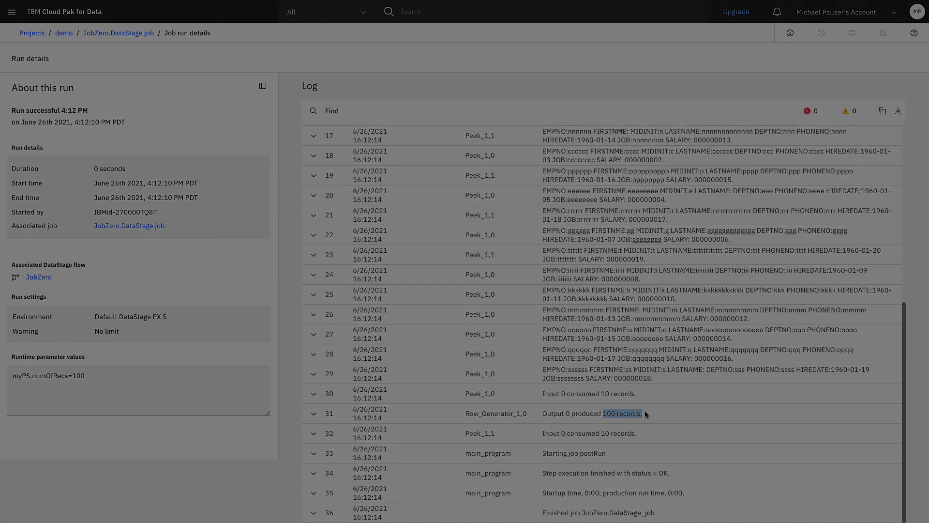